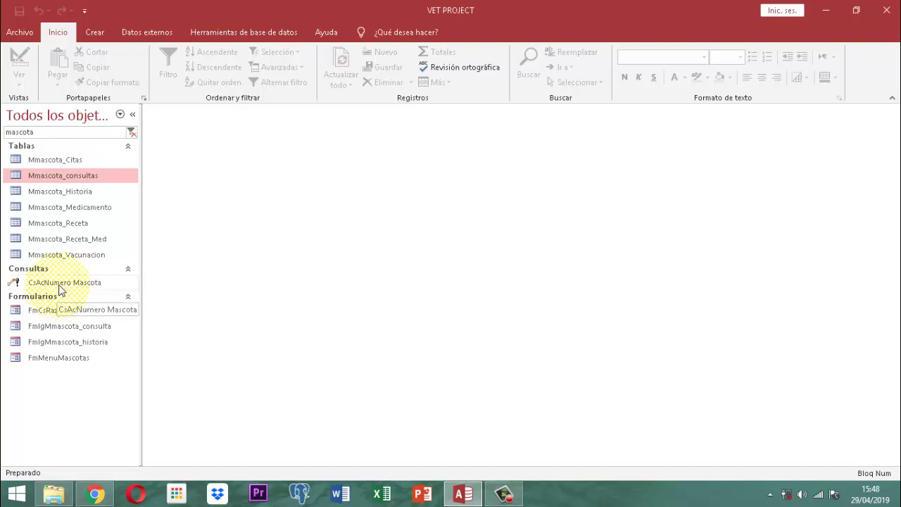
Duplicate the query CsAcNumero Mascota under the name "CsAcNumero Consulta Mascota"
right_click(59, 285)
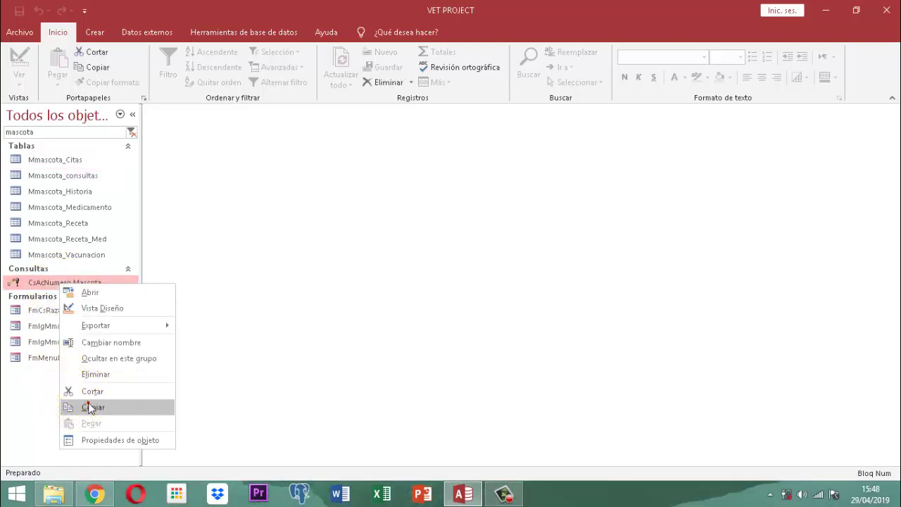
left_click(84, 407)
right_click(79, 283)
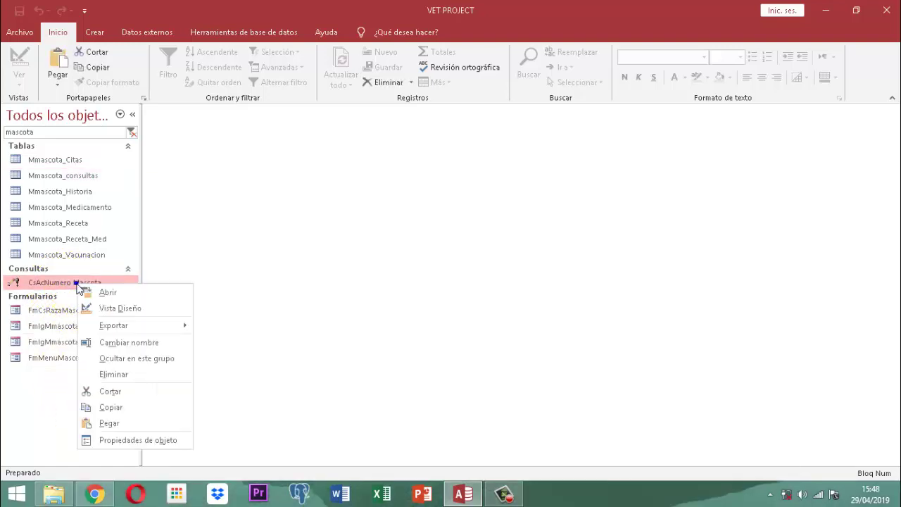
left_click(109, 423)
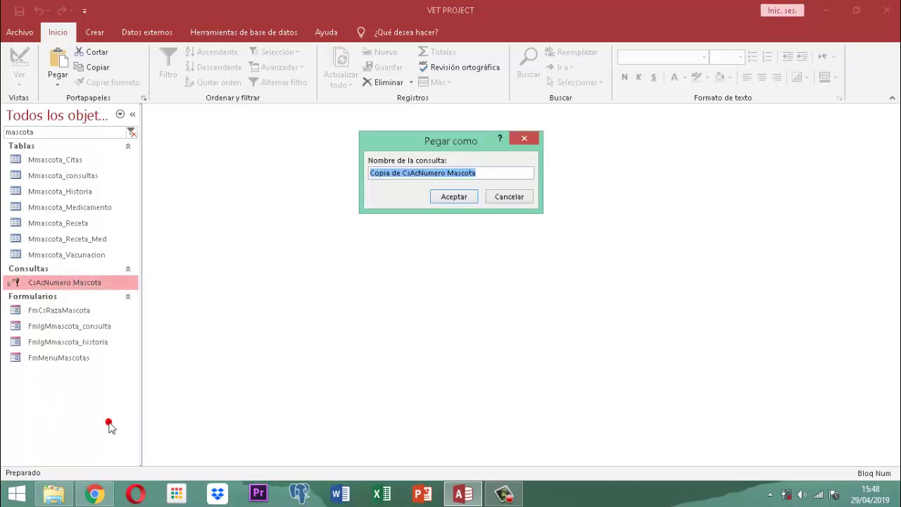
type("C")
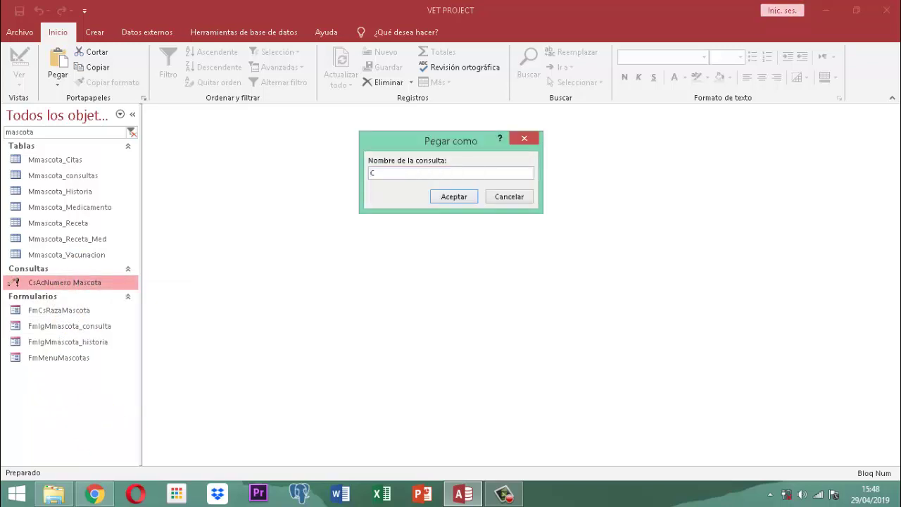
type("sAcNu")
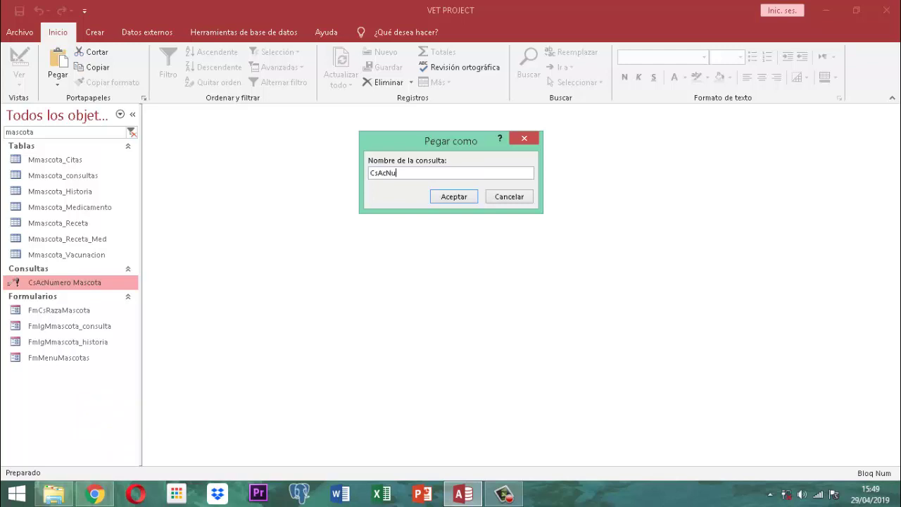
type("mero Consulta Mascota")
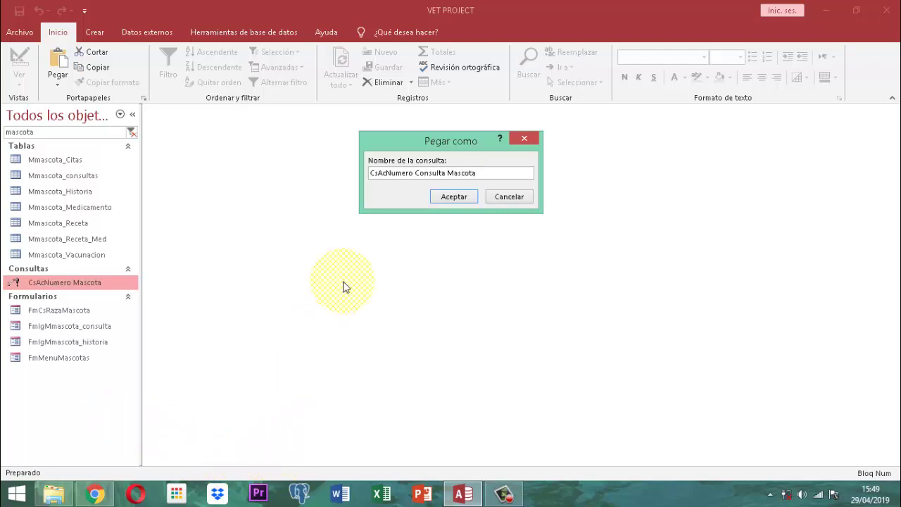
left_click(453, 196)
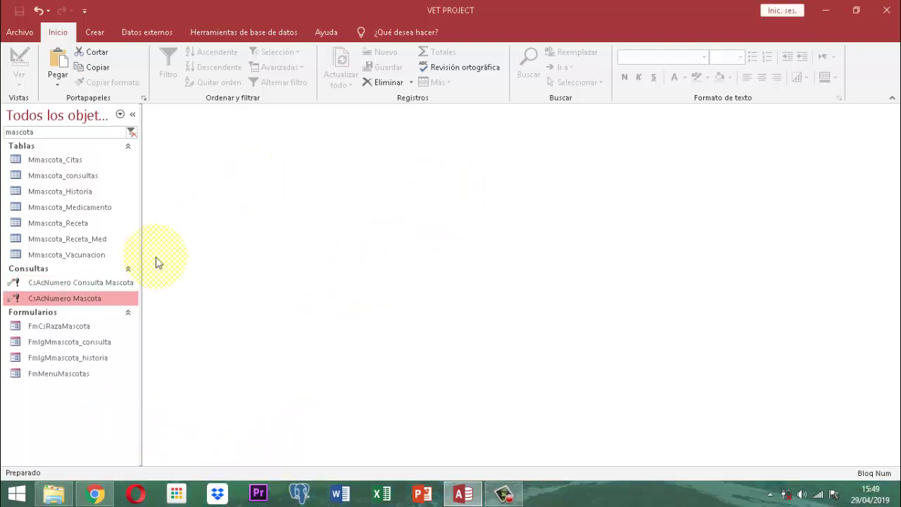
Open the query CsAcNumero Consulta Mascota in design view, enlarge its table area and widen the NUMERO and TIPO columns to fit their expressions
left_click(67, 284)
right_click(67, 284)
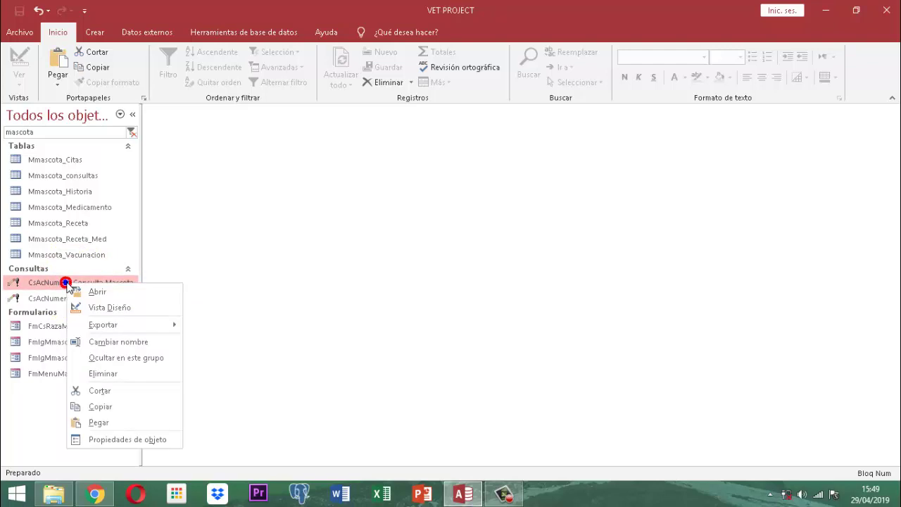
left_click(115, 308)
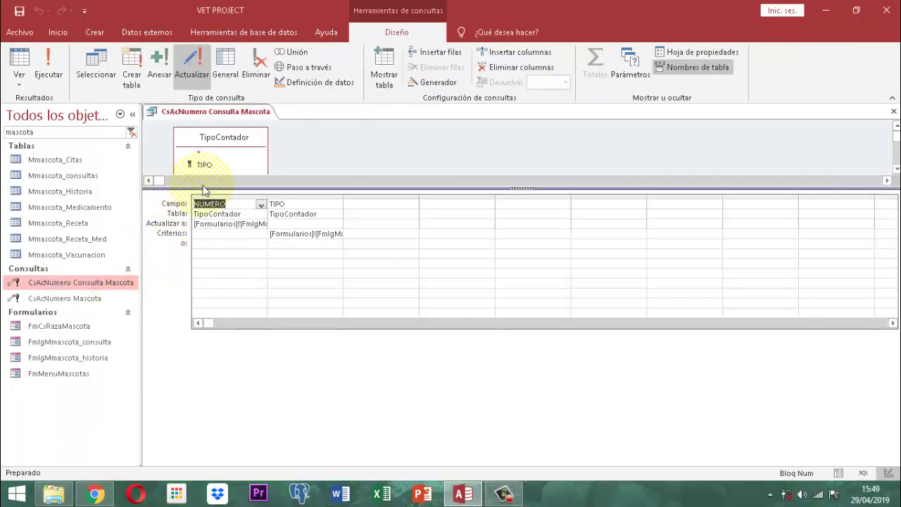
left_click_drag(206, 187, 213, 310)
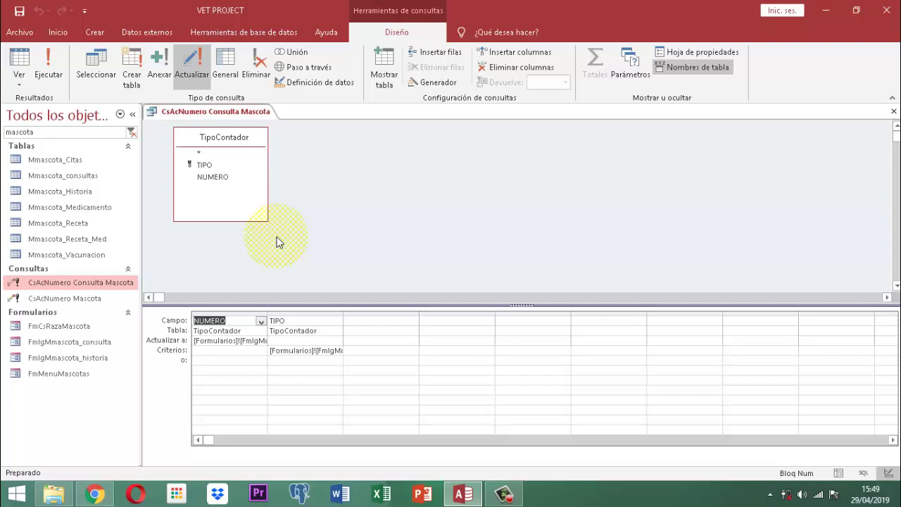
left_click_drag(274, 318, 274, 318)
double_click(274, 319)
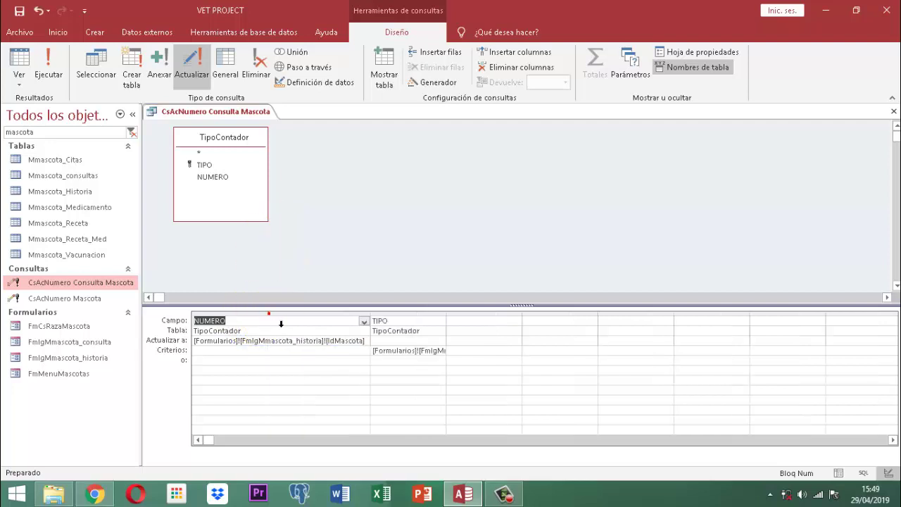
double_click(446, 319)
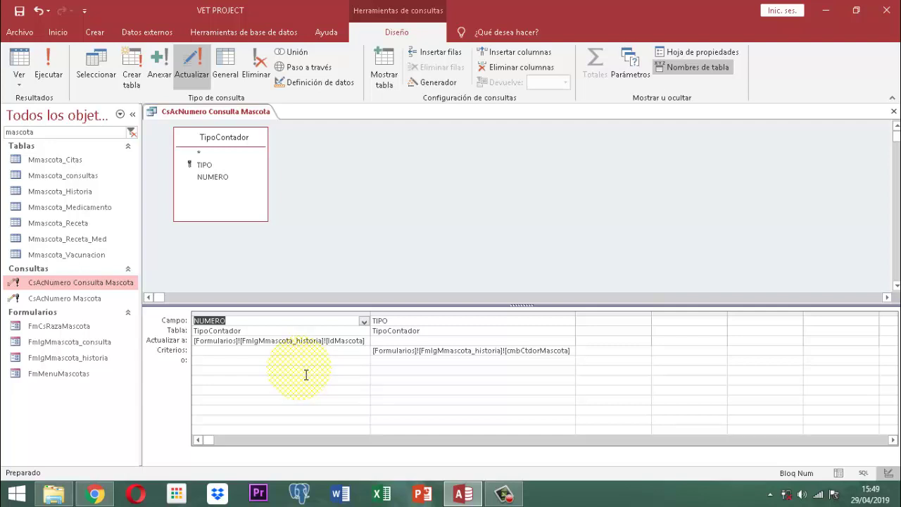
Set the NUMERO field's update expression to [Formularios]![FmIgMmascota_consulta]![IdConsulta]
left_click(374, 350)
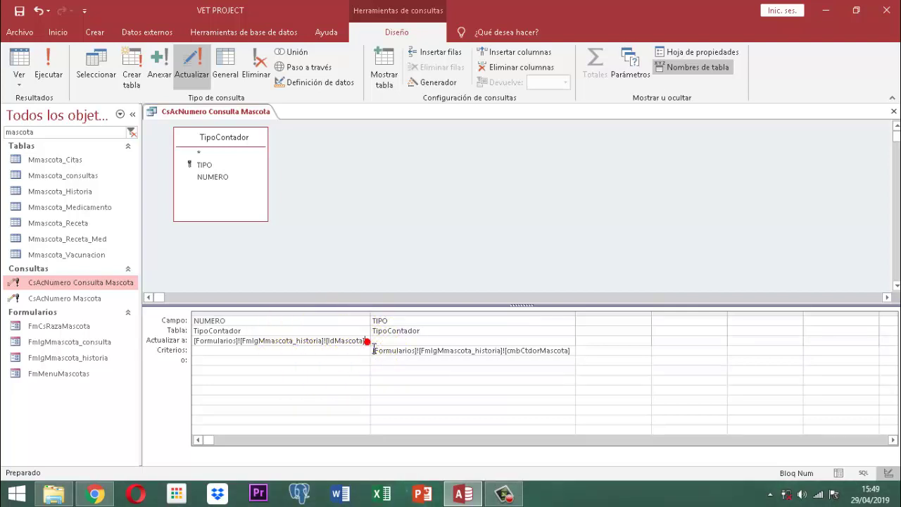
left_click(367, 340)
key("BackSpace")
key("BackSpace")
key("BackSpace")
key("BackSpace")
key("BackSpace")
key("BackSpace")
key("BackSpace")
key("BackSpace")
key("BackSpace")
key("BackSpace")
key("BackSpace")
key("BackSpace")
key("BackSpace")
key("BackSpace")
key("BackSpace")
key("BackSpace")
key("BackSpace")
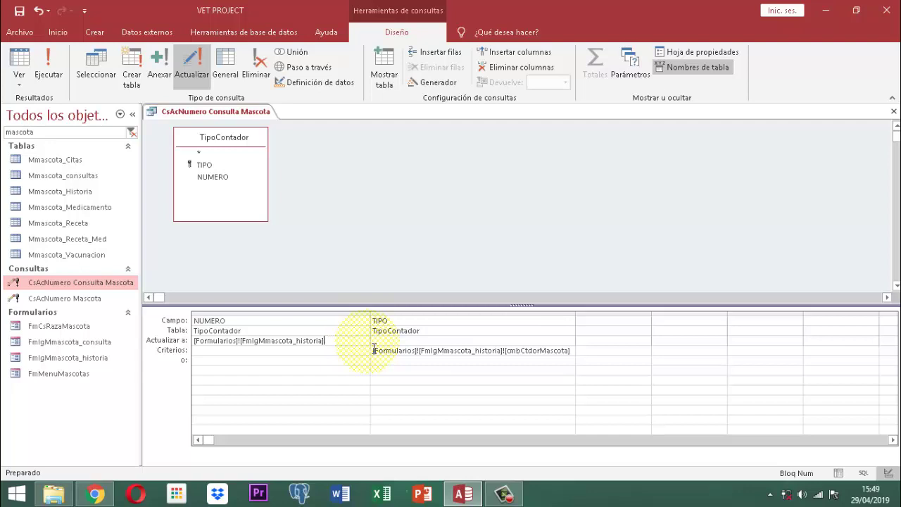
key("BackSpace")
key("BackSpace")
key("BackSpace")
key("BackSpace")
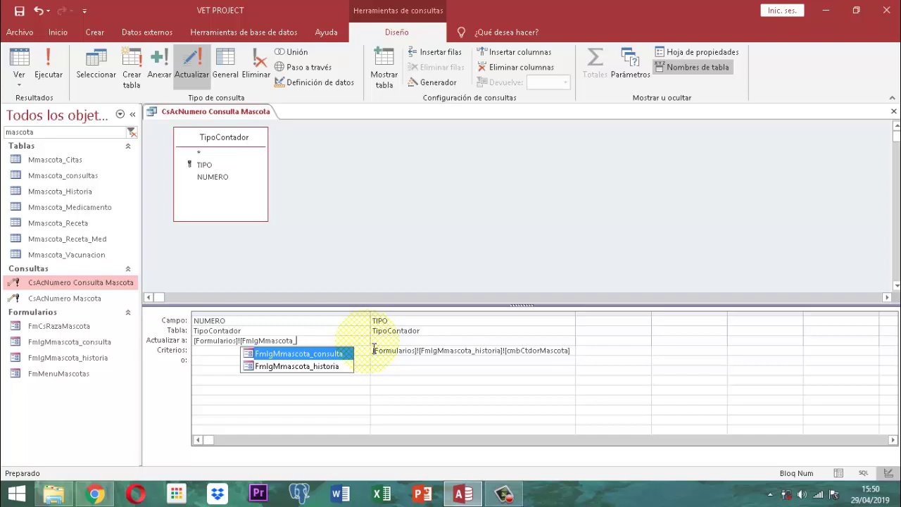
key("Tab")
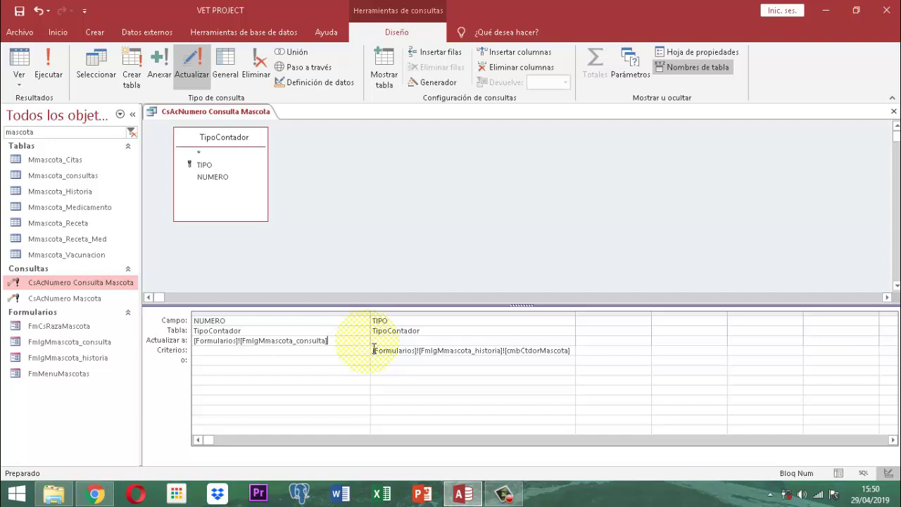
type("!")
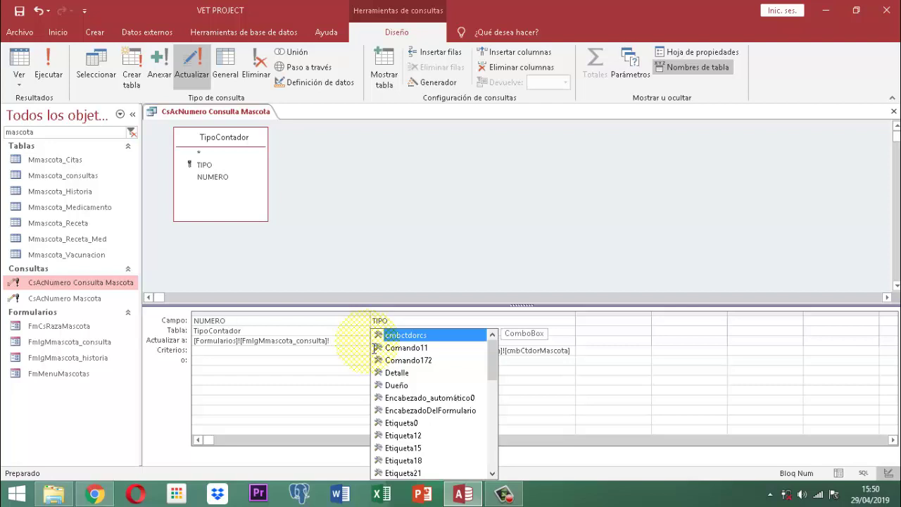
type("Id")
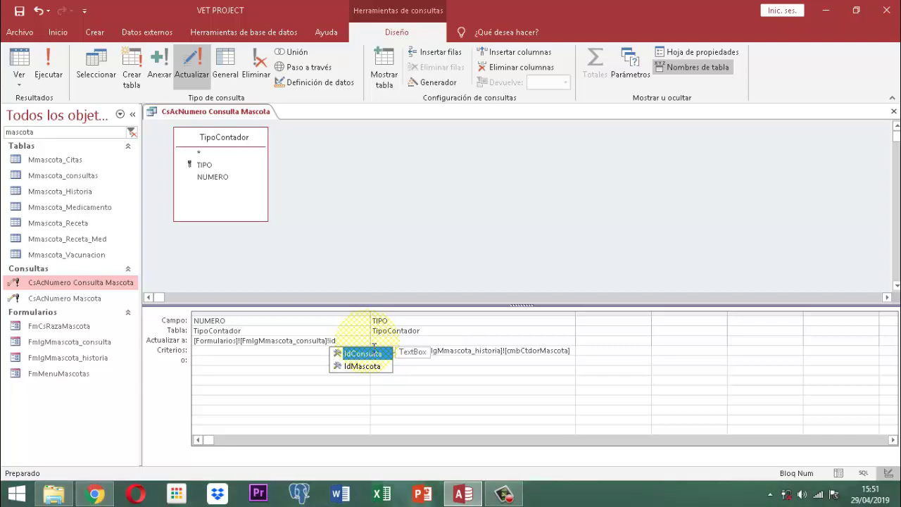
key("Tab")
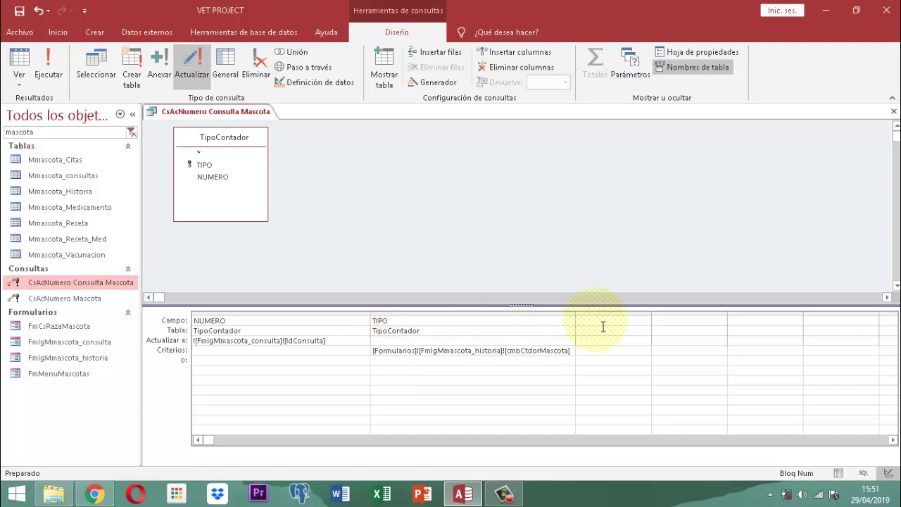
Set the TIPO field's criterion to [Formularios]![FmIgMmascota_consulta]![cmbctdorcs]
left_click(572, 351)
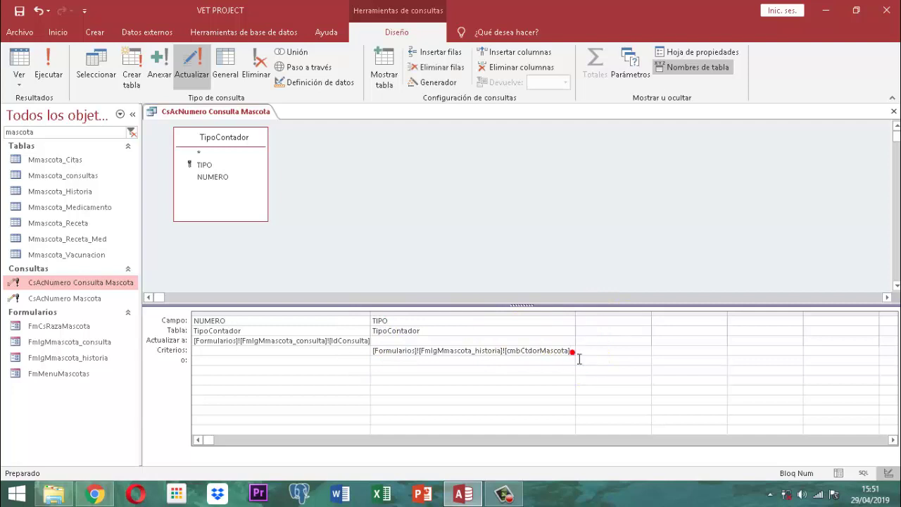
key("BackSpace")
key("BackSpace")
key("BackSpace")
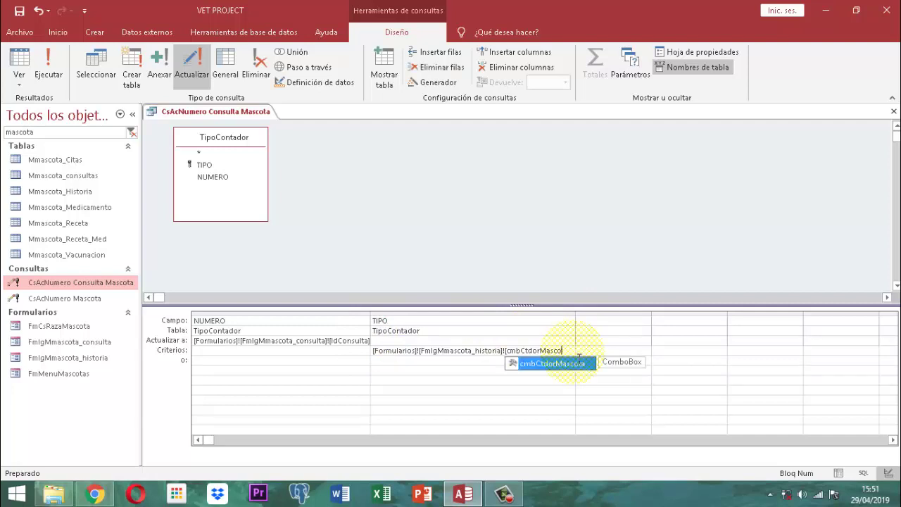
key("BackSpace")
key("BackSpace")
key("BackSpace")
key("BackSpace")
key("BackSpace")
key("BackSpace")
key("BackSpace")
key("BackSpace")
key("BackSpace")
key("BackSpace")
key("BackSpace")
key("BackSpace")
key("BackSpace")
key("BackSpace")
key("BackSpace")
key("BackSpace")
key("BackSpace")
key("BackSpace")
key("BackSpace")
key("BackSpace")
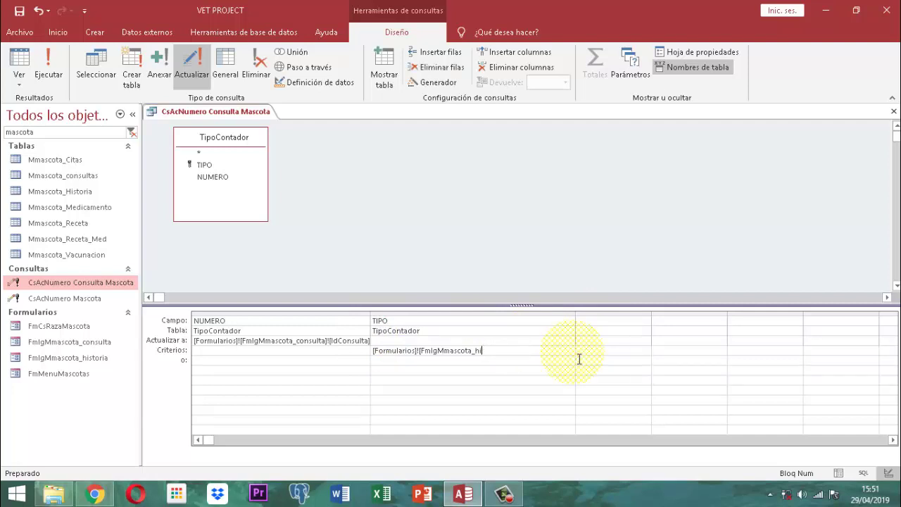
key("BackSpace")
key("BackSpace")
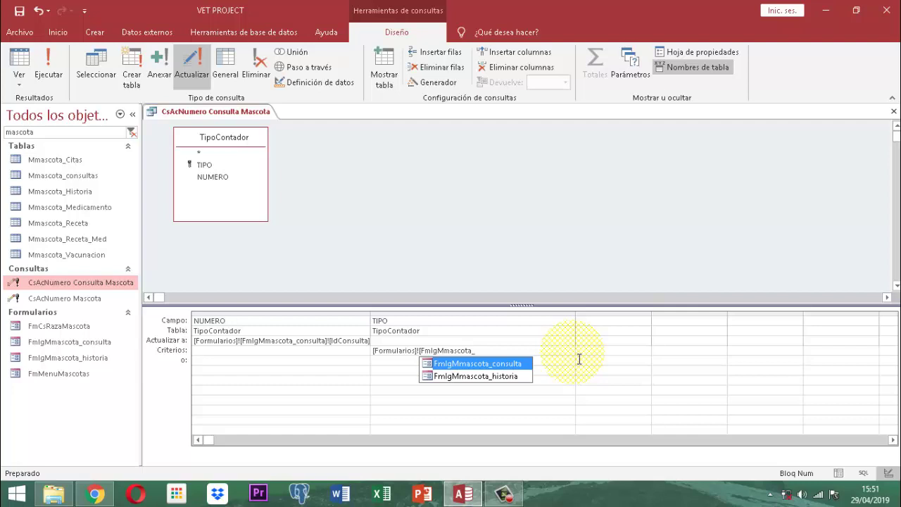
key("Tab")
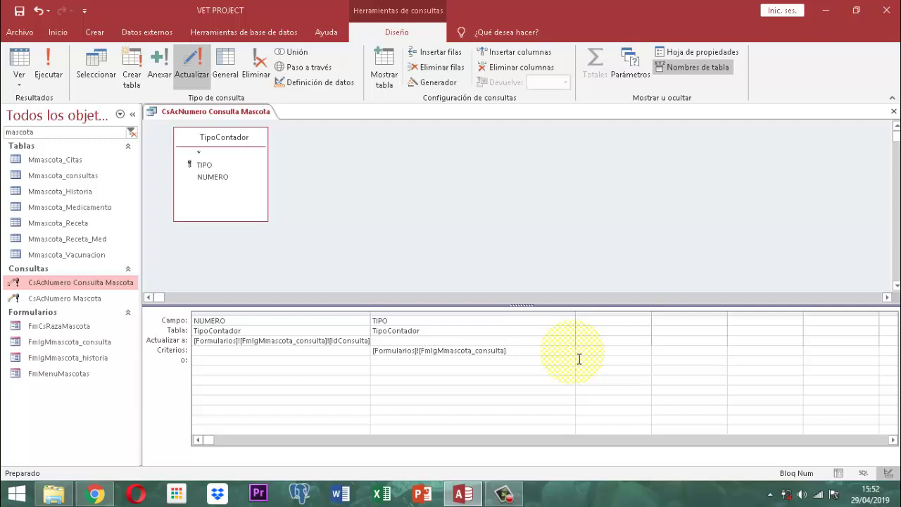
type("!")
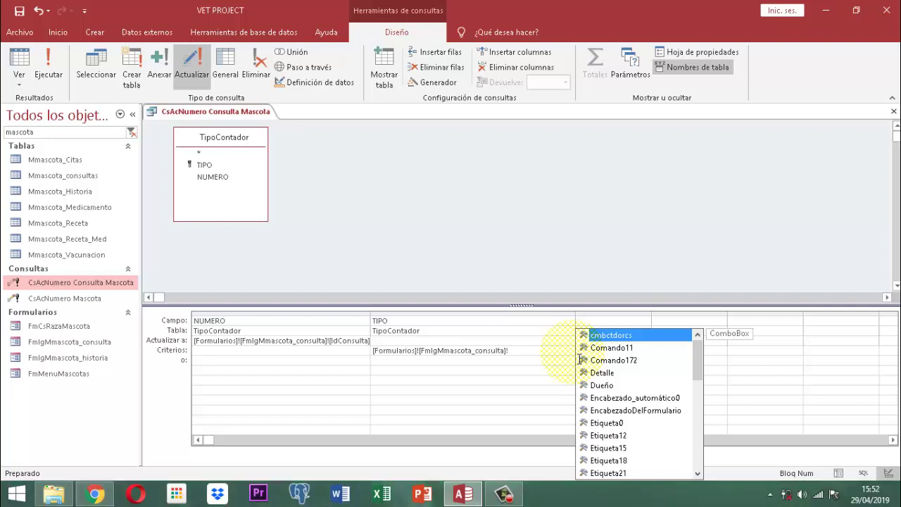
type("c")
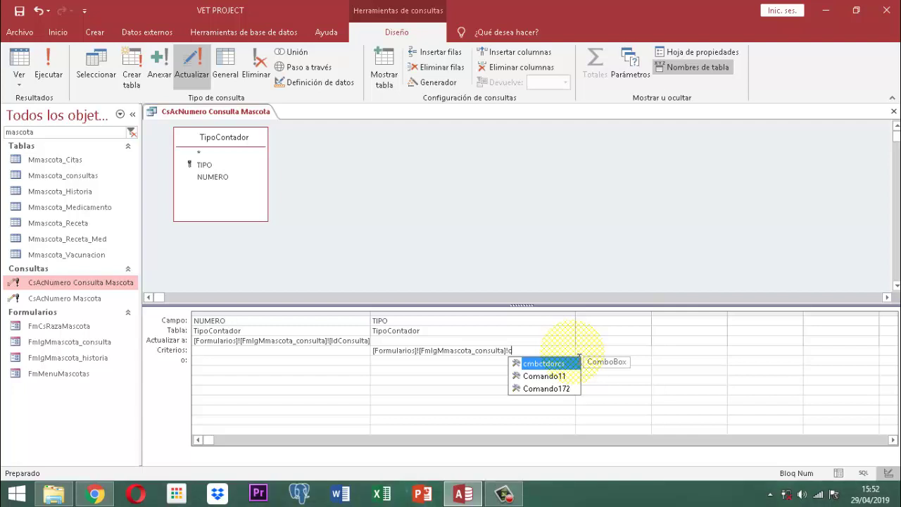
double_click(578, 358)
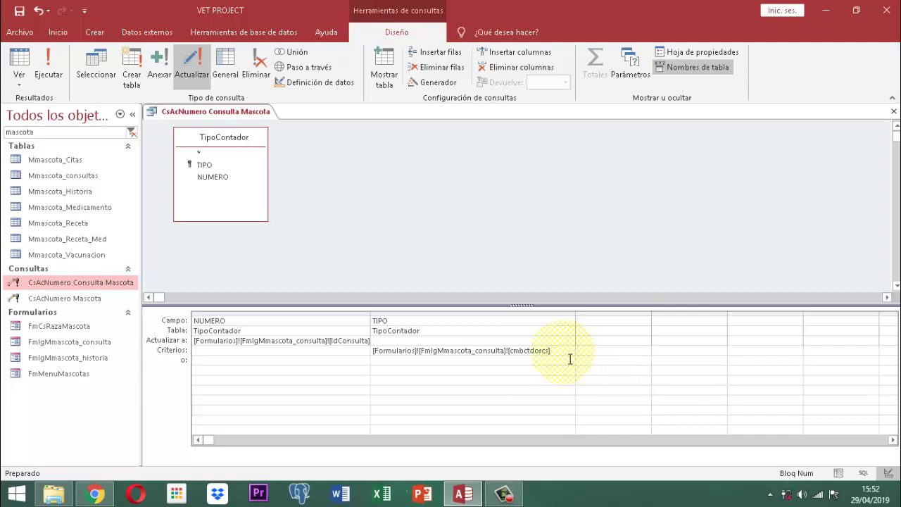
Save and close the query CsAcNumero Consulta Mascota
right_click(218, 115)
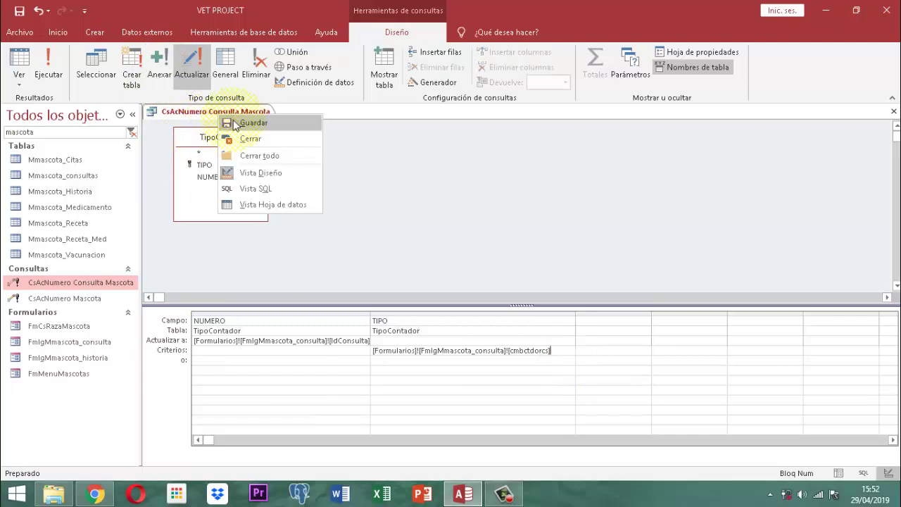
left_click(242, 123)
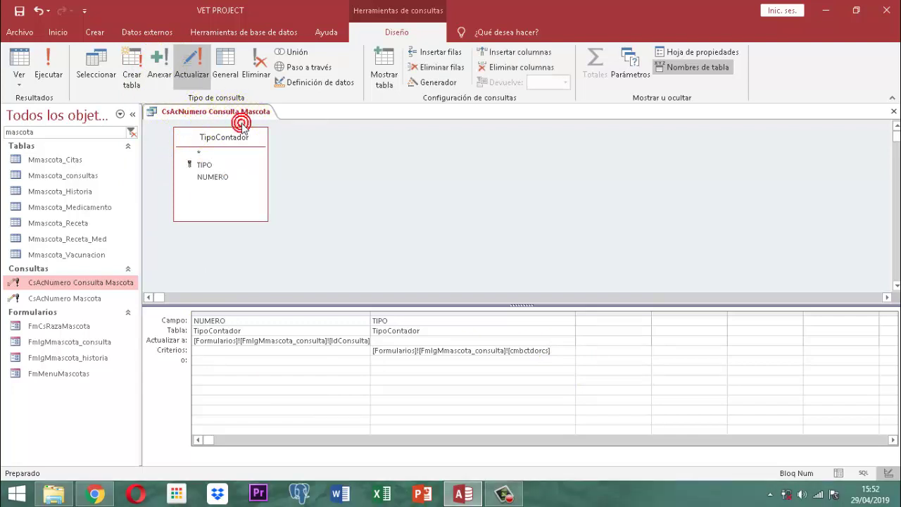
right_click(243, 112)
left_click(275, 135)
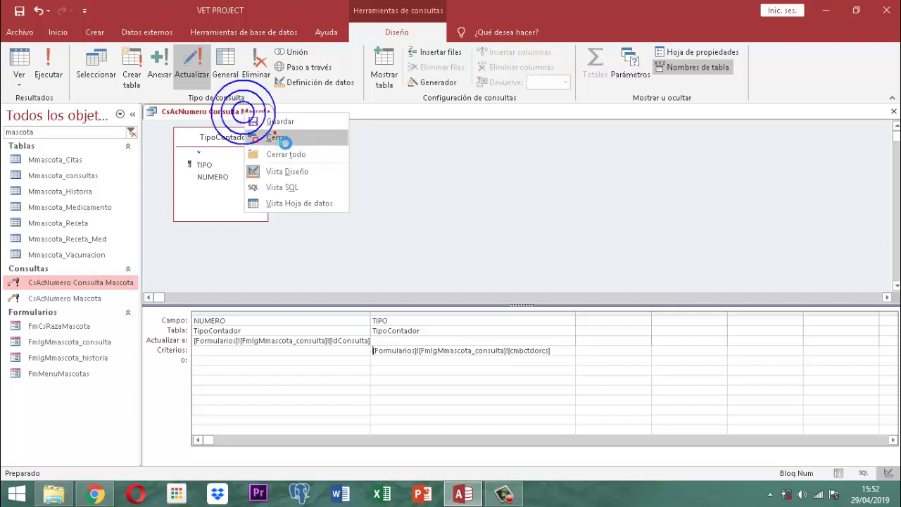
left_click(276, 135)
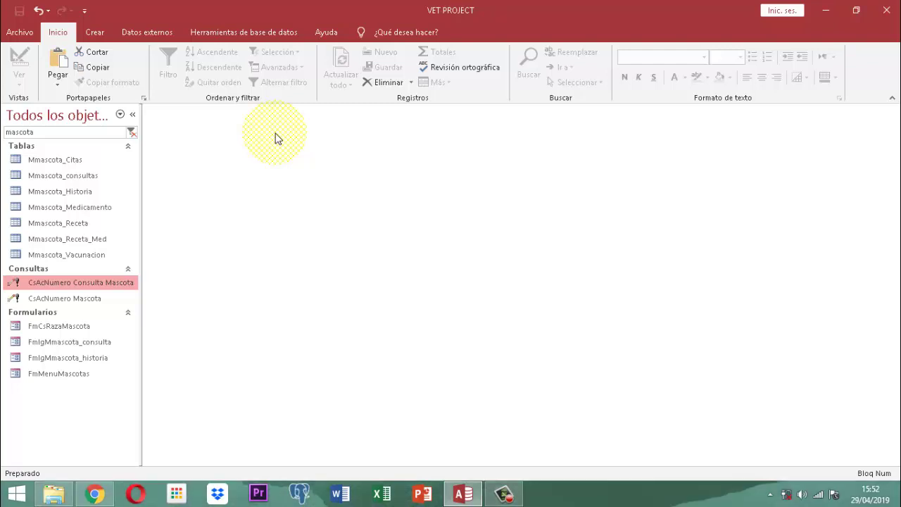
Open the form FmIgMmascota_consulta in design view
left_click(62, 345)
right_click(61, 345)
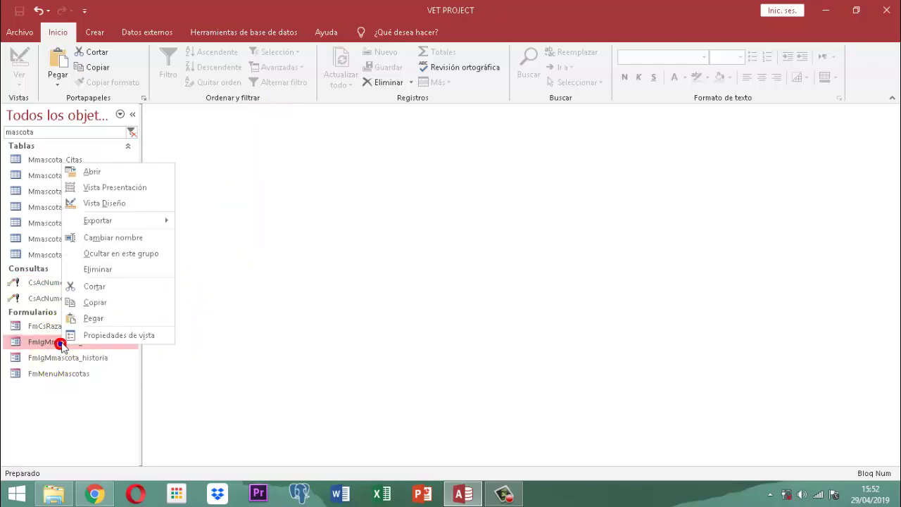
left_click(109, 204)
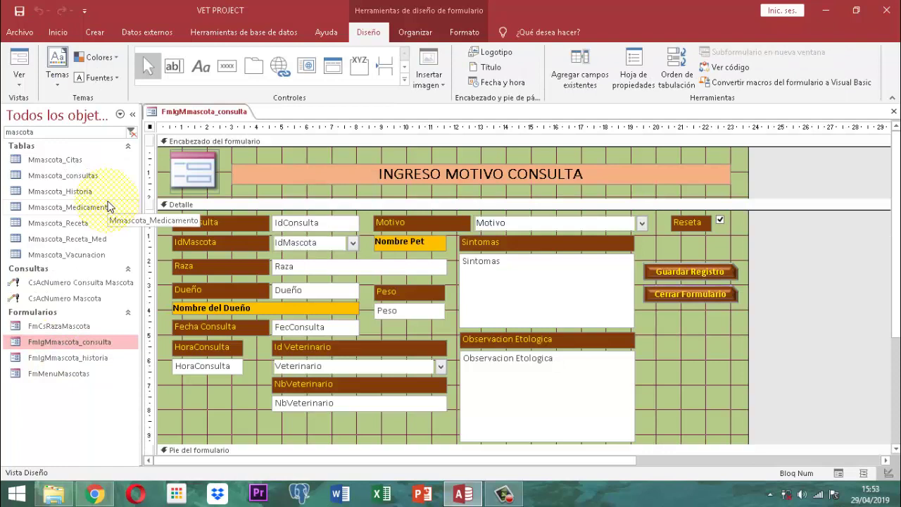
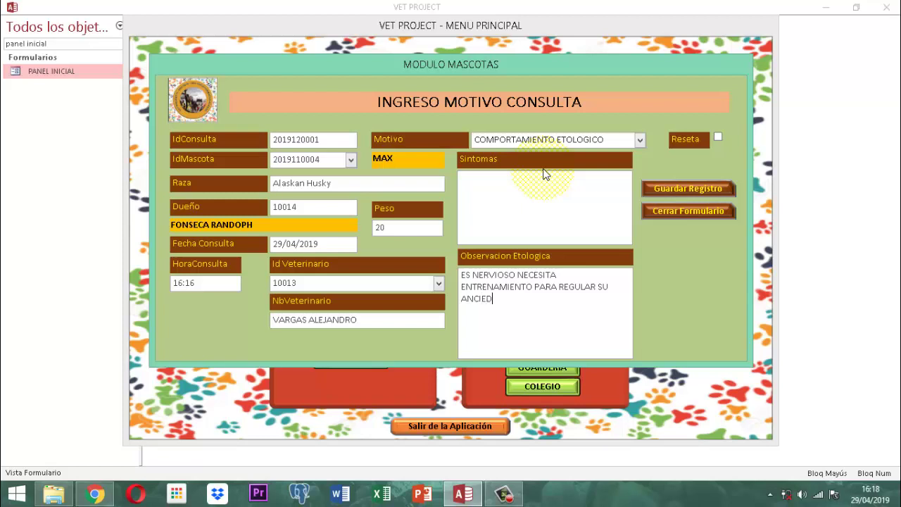
Correct the last word of the Observacion Etologica text to "ANSIEDAD."
key("BackSpace")
key("BackSpace")
type("SIEDAD.")
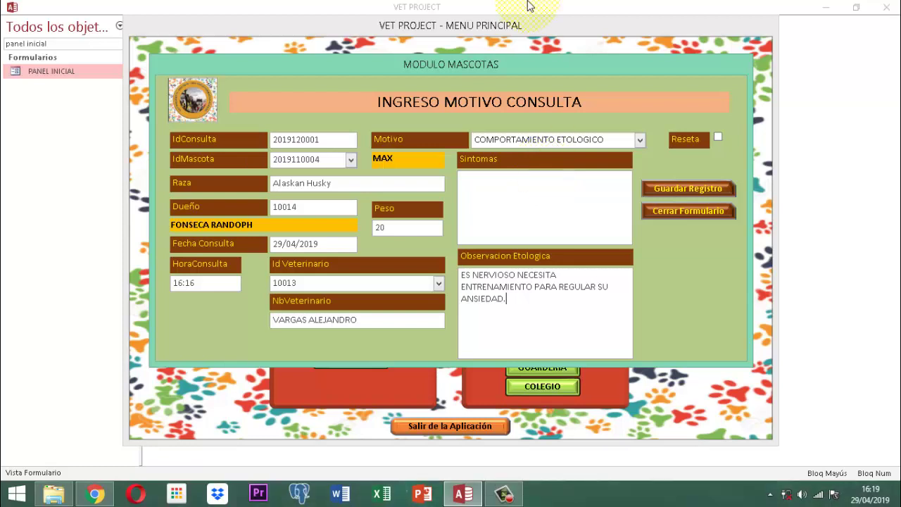
Save the consultation record, confirm the save, and close the consultation form and the pets menu
left_click(689, 189)
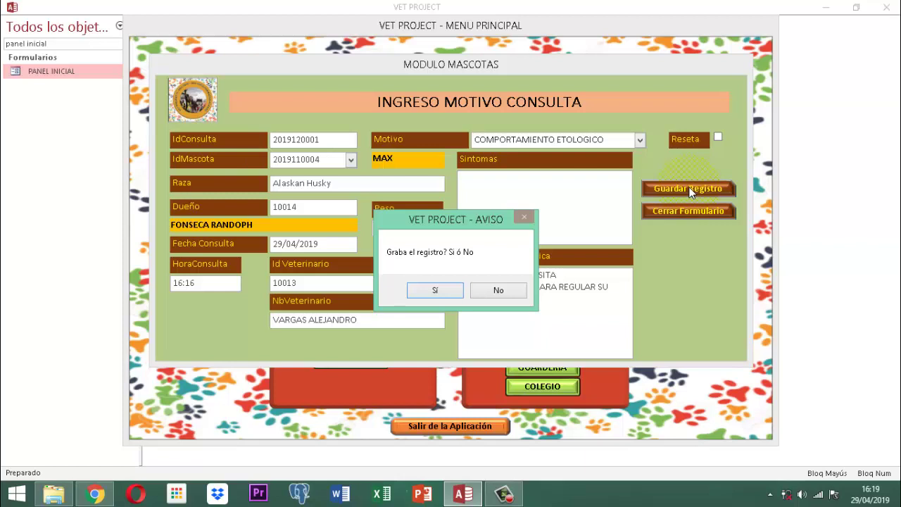
left_click(432, 290)
left_click(426, 292)
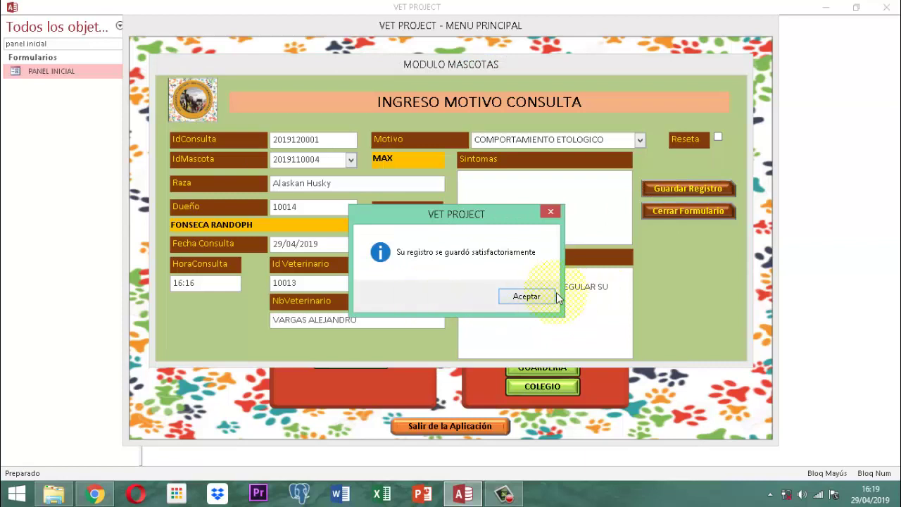
left_click(524, 295)
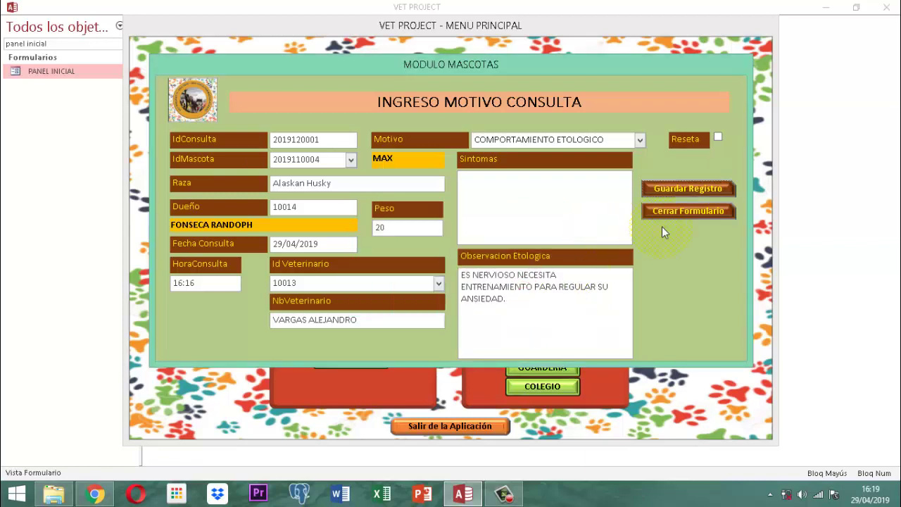
left_click(679, 210)
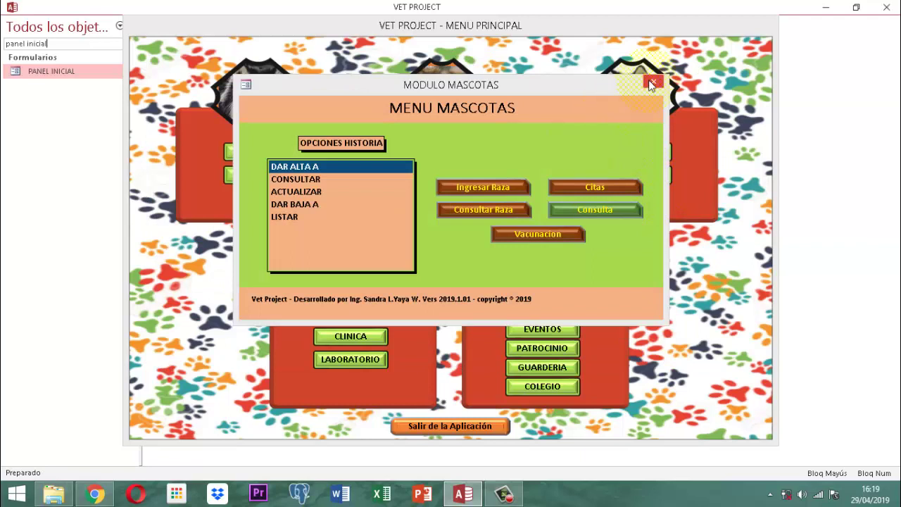
left_click(654, 80)
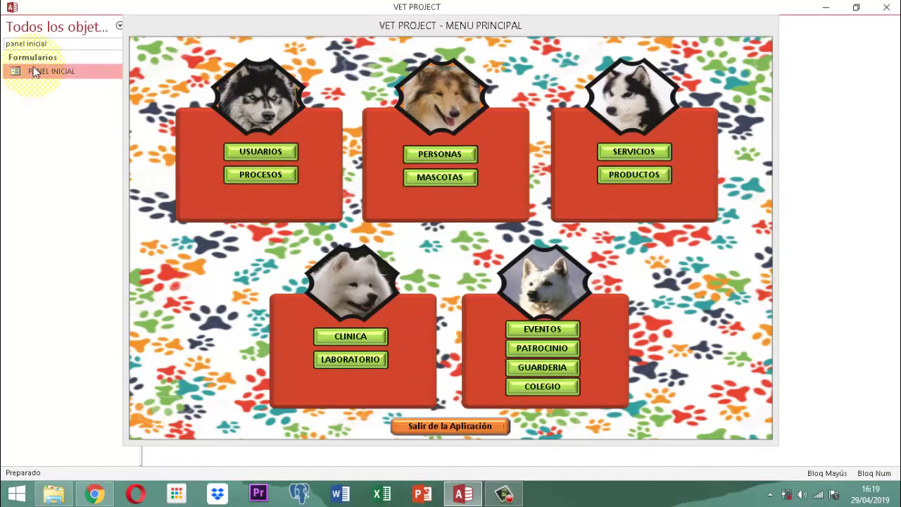
Activate the ribbon options from the PROCESOS module with the access password, and close the module and the main menu
right_click(446, 26)
right_click(447, 26)
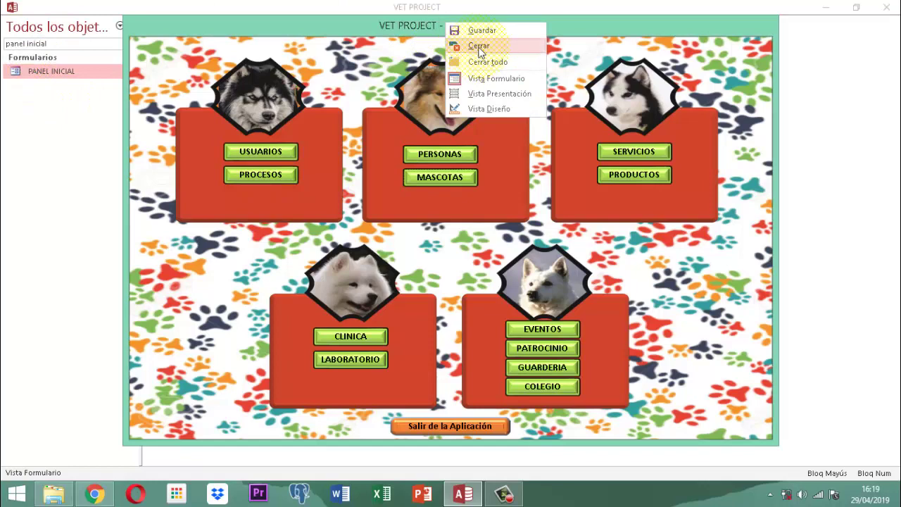
left_click(256, 178)
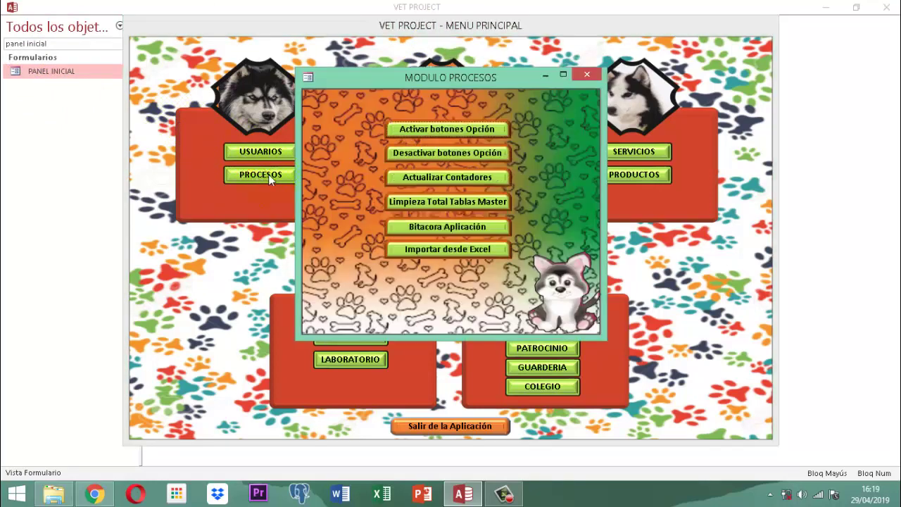
left_click(424, 134)
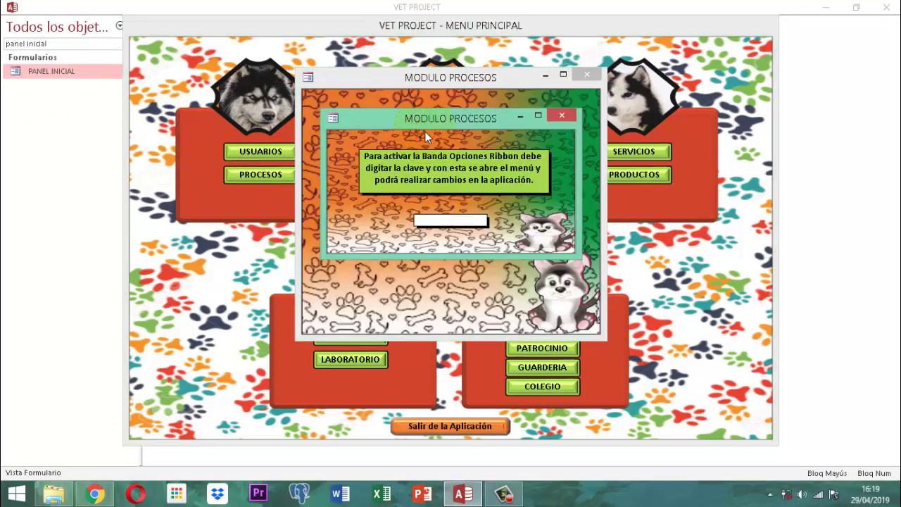
type("******")
key("Return")
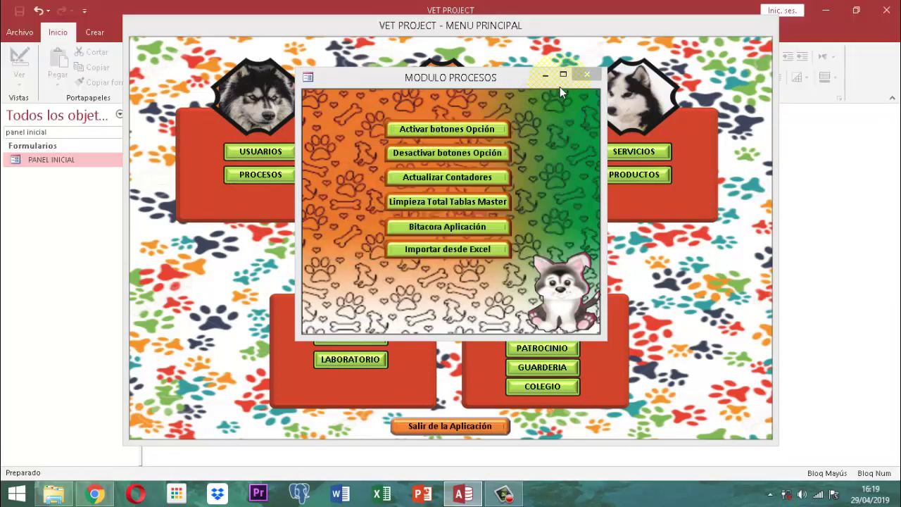
left_click(587, 73)
right_click(561, 26)
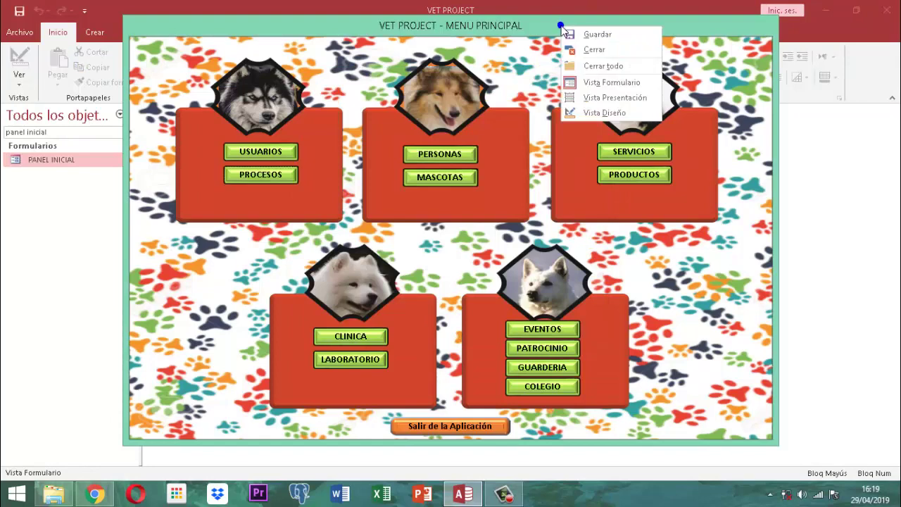
left_click(581, 48)
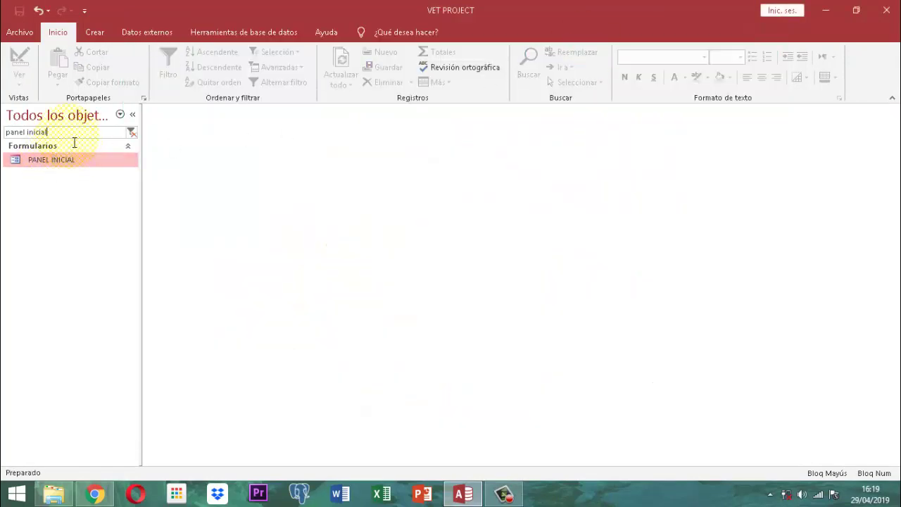
Filter the database objects by MASCOTA and review the saved record across the columns of the Mmascota_consultas table, closing it when done
left_click_drag(70, 134, 3, 139)
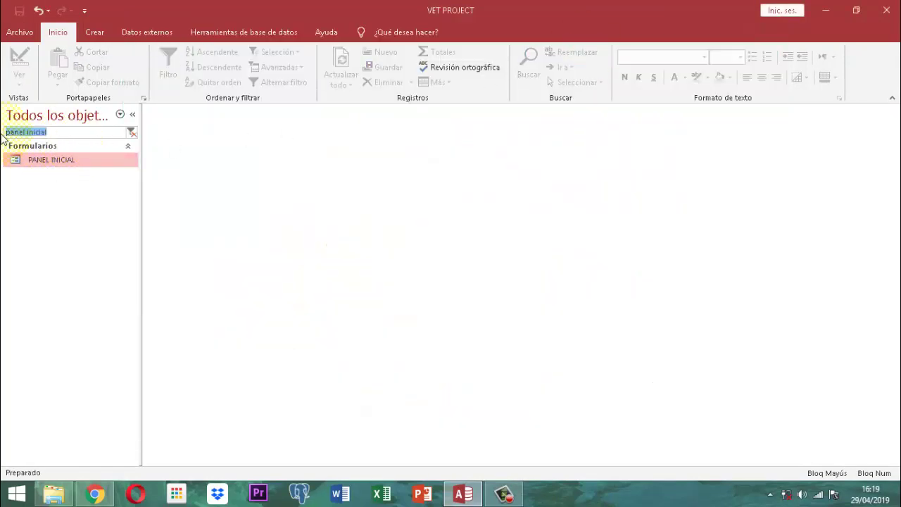
type("MASCOTA")
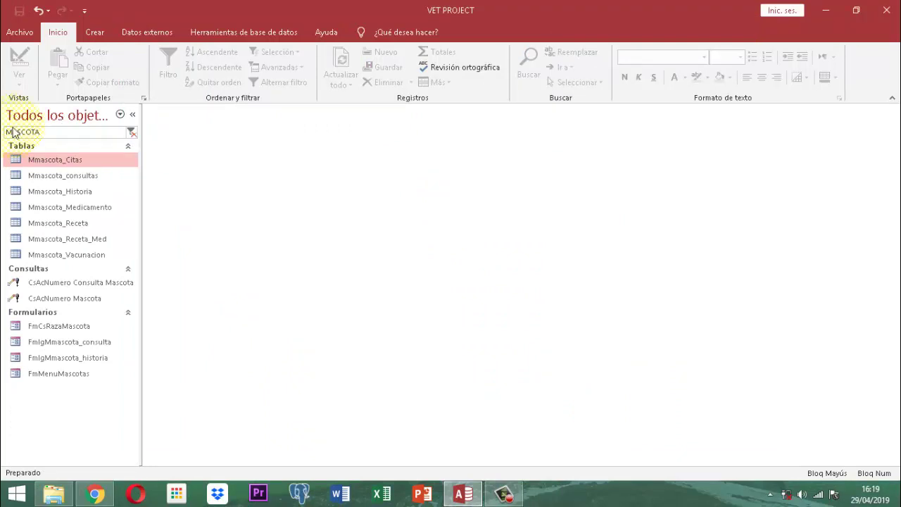
double_click(79, 176)
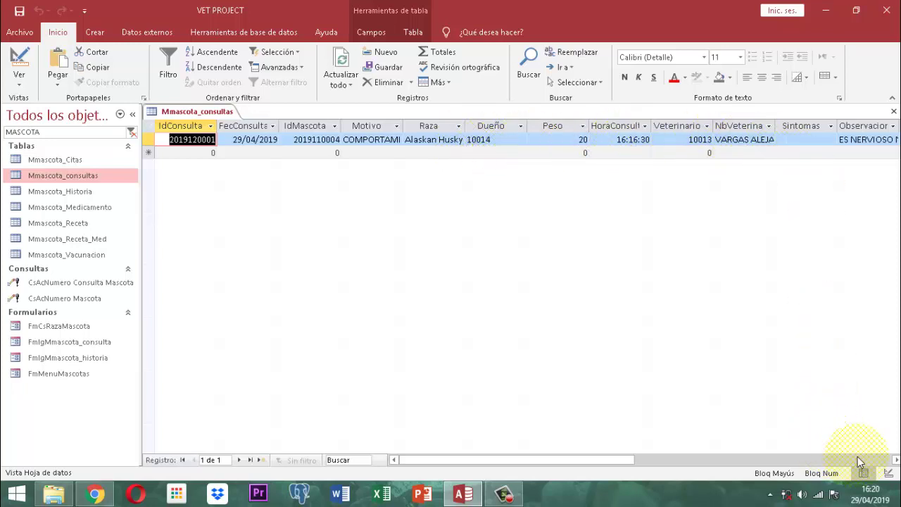
left_click(895, 460)
left_click(896, 460)
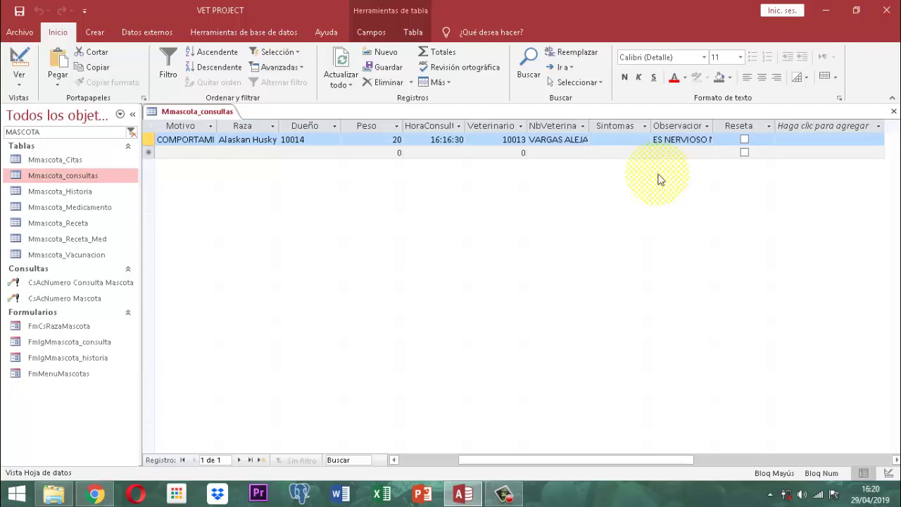
right_click(201, 116)
left_click(220, 135)
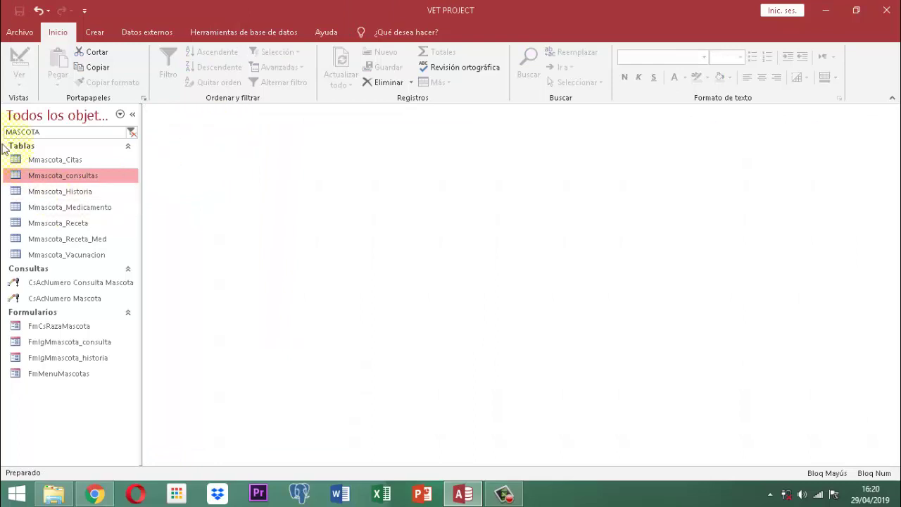
Find and open the PANEL INICIAL form, and choose the option "Quiero realizar una labor"
left_click(40, 134)
double_click(40, 134)
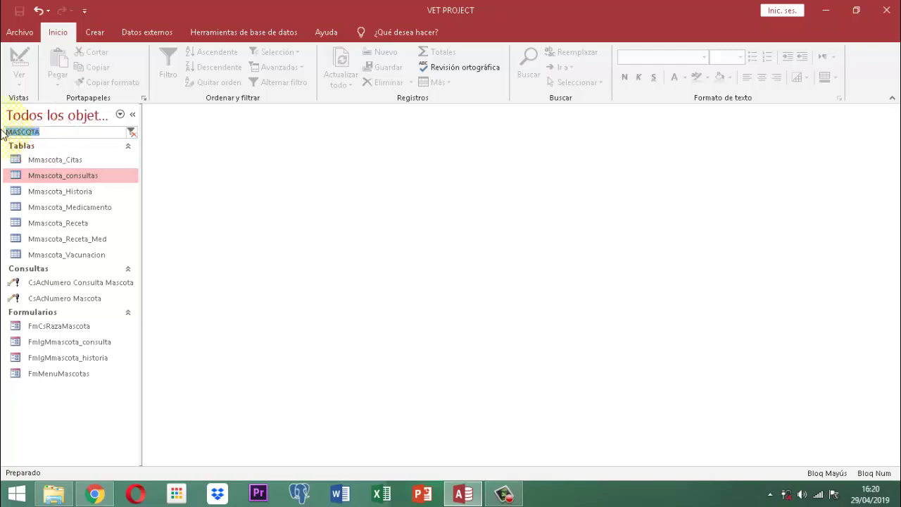
type("PANEL INICIAL")
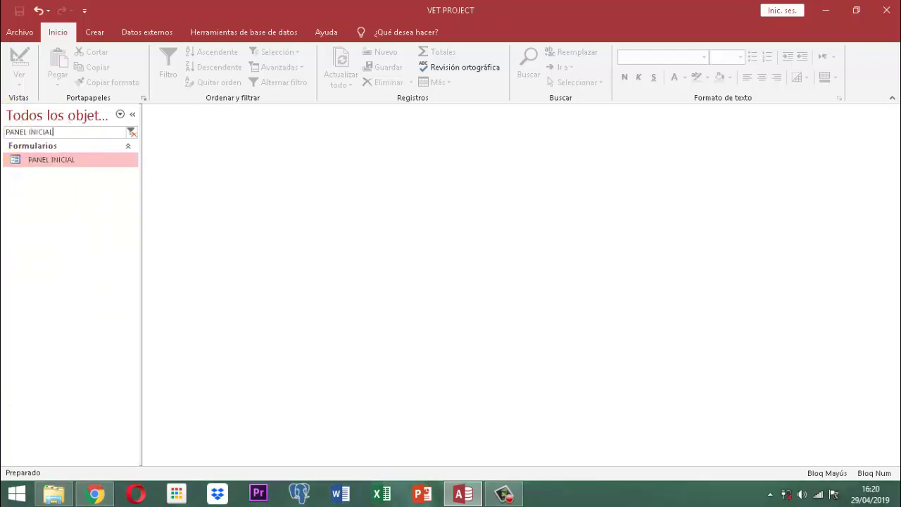
key("Return")
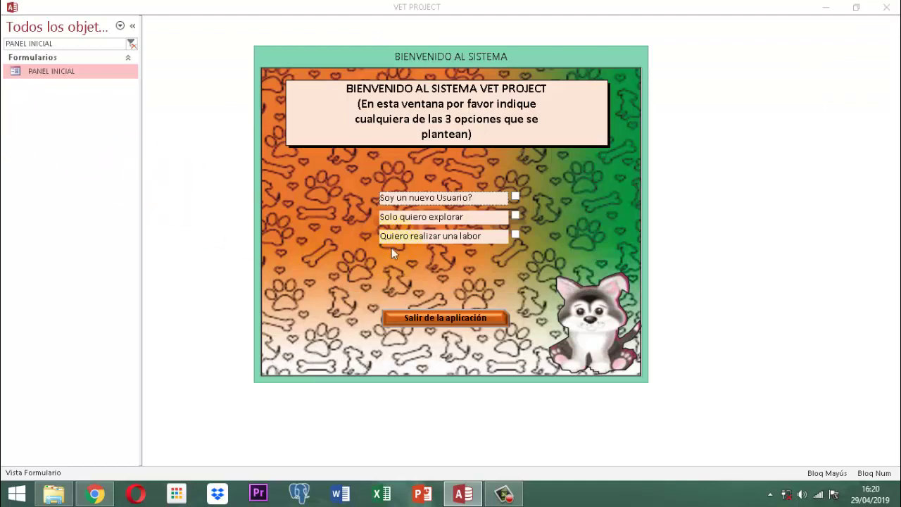
left_click(514, 235)
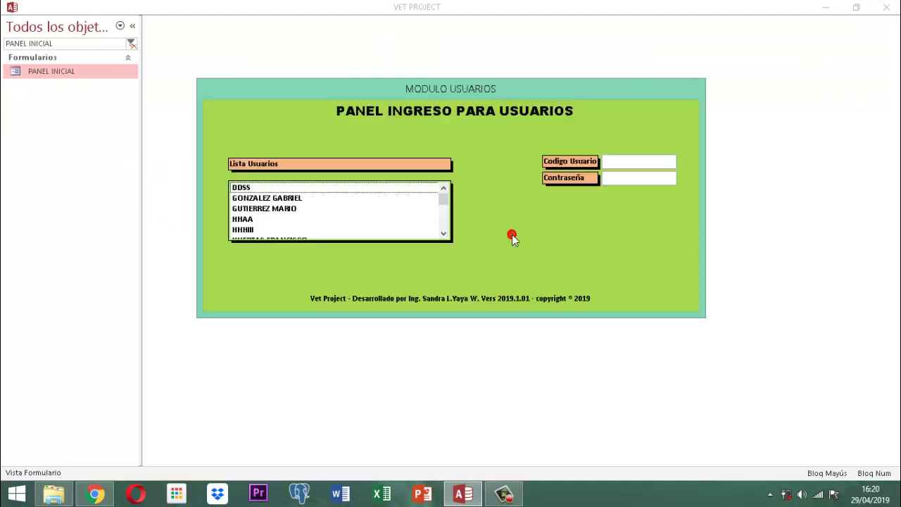
Sign in by selecting a user from the Lista Usuarios and entering that user's password
scroll(309, 229, "down", 2)
scroll(289, 227, "down", 1)
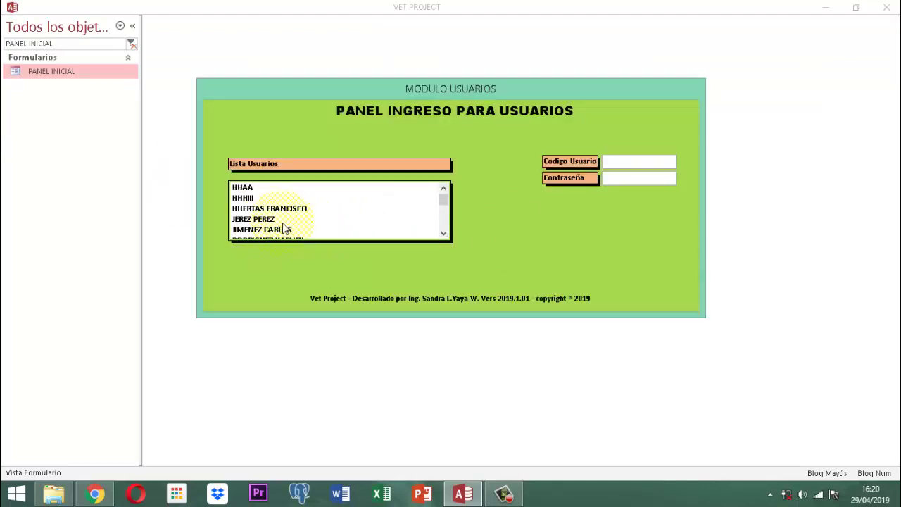
left_click(271, 229)
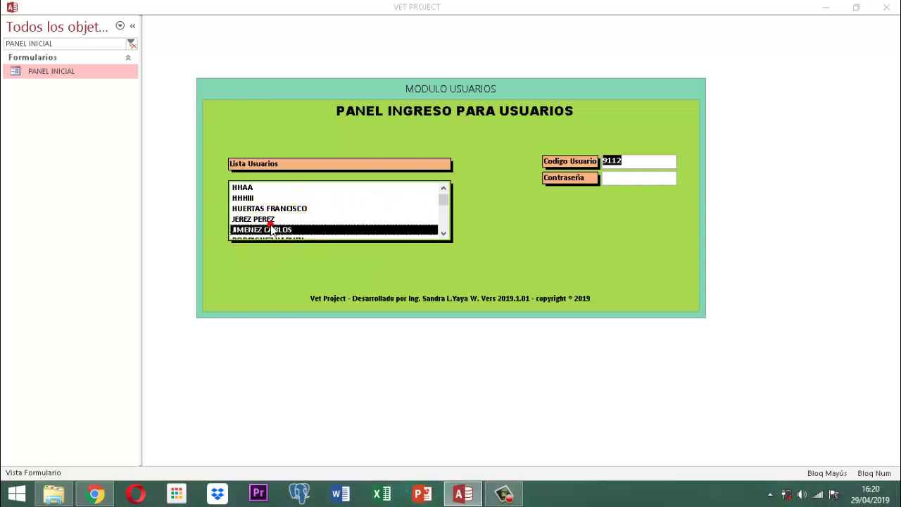
left_click(272, 229)
type("***")
key("Return")
key("Return")
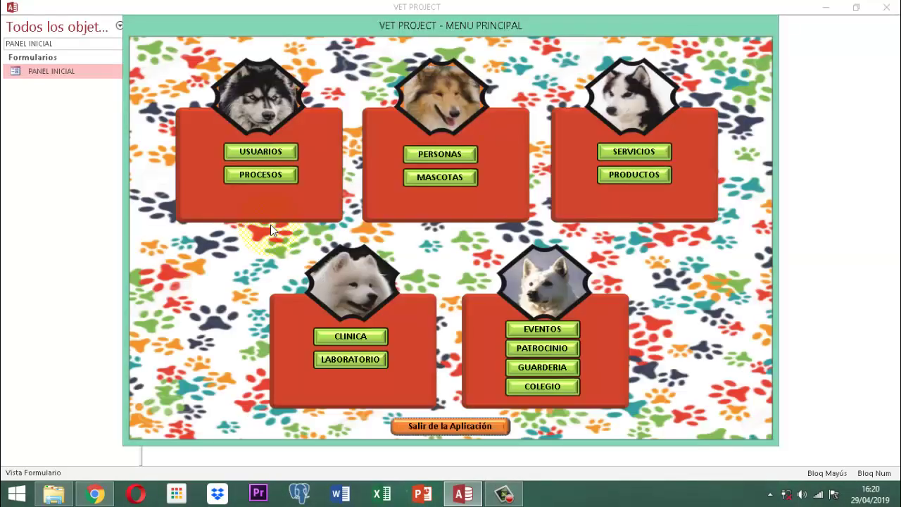
Open a new consultation record from the MASCOTAS menu and enter a Peso of 20 and a Fecha Consulta of 29/04/2019
left_click(433, 178)
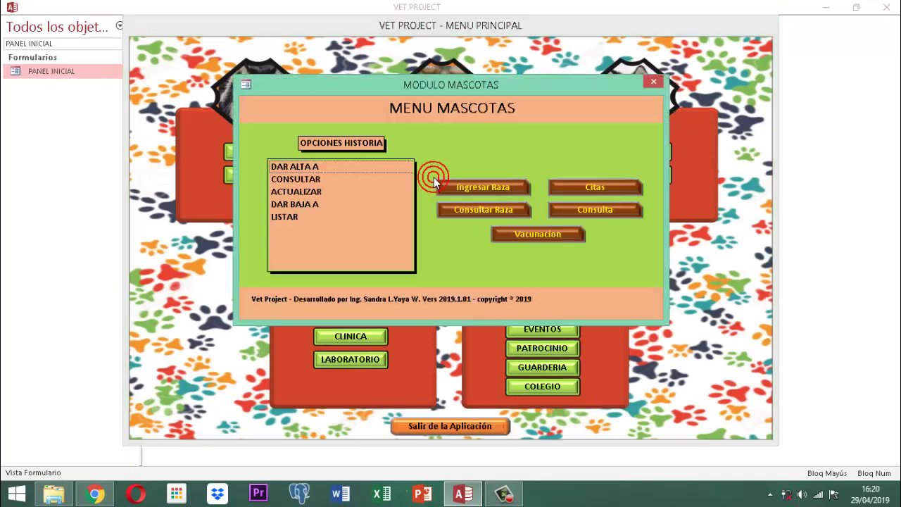
left_click(589, 209)
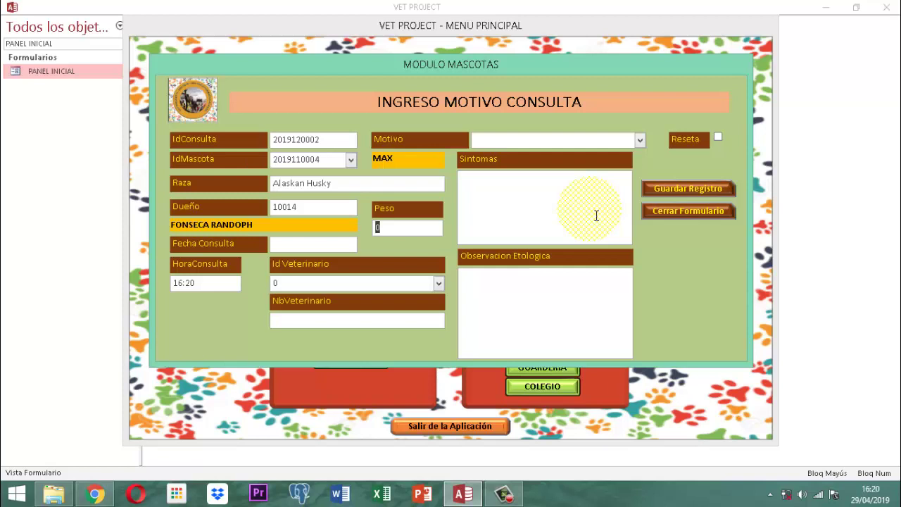
type("20")
type("2904")
type("20")
type("19")
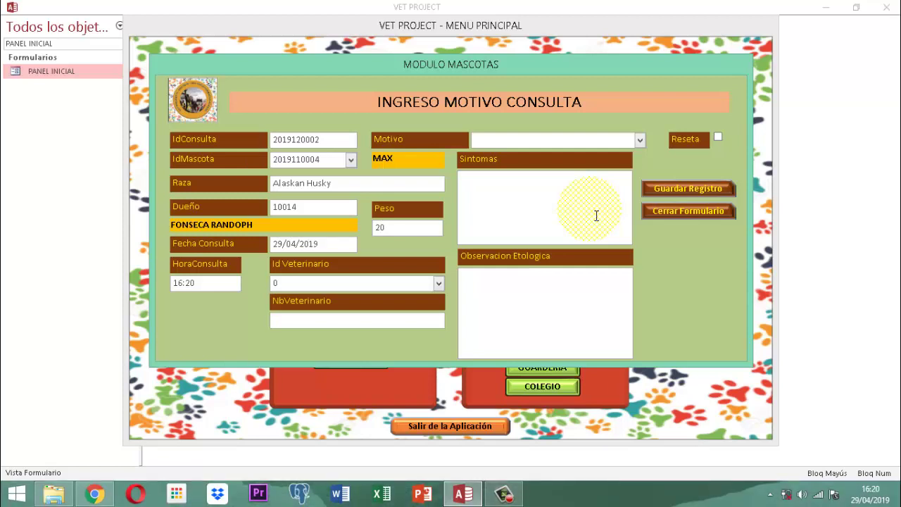
Assign the listed veterinarian to the new consultation in the Id Veterinario field
key("Tab")
key("F4")
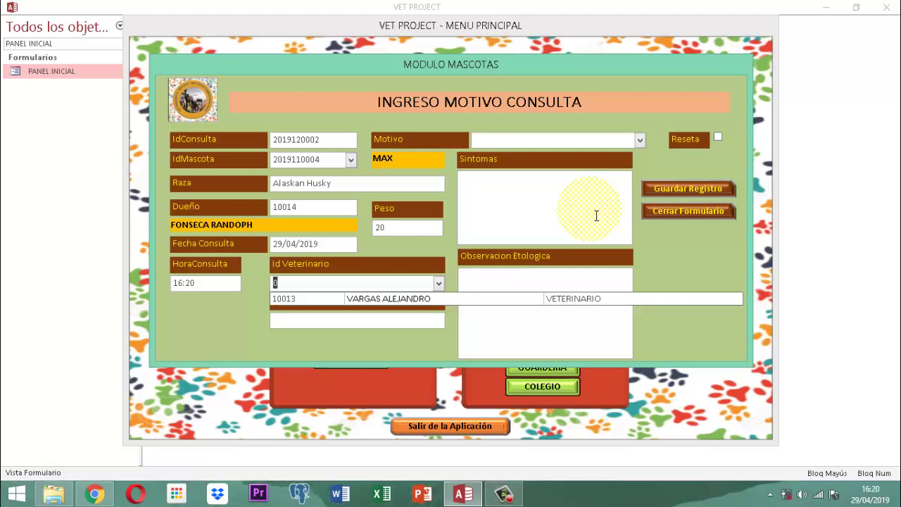
key("Down")
key("Tab")
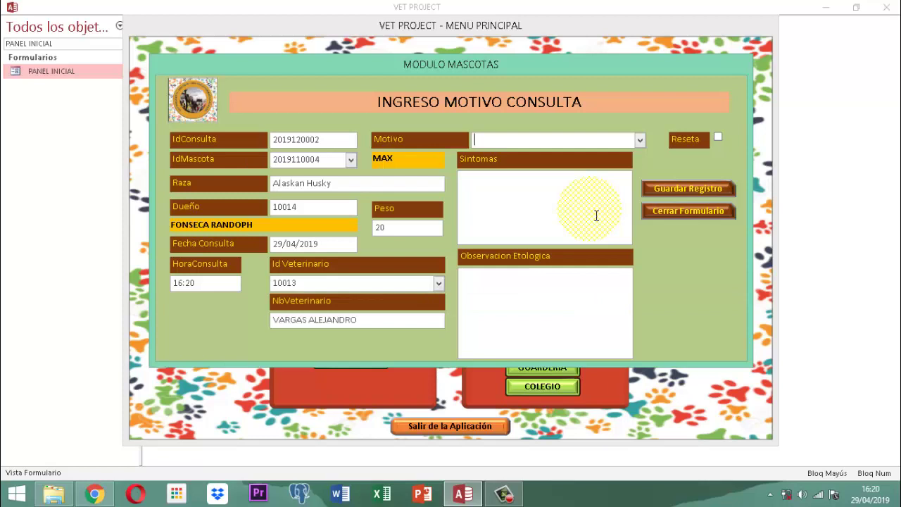
Set the Motivo to MORDEDURA and enter "DE UN PITT BULL QUE TIENE RABIA" as the Sintomas
left_click(646, 141)
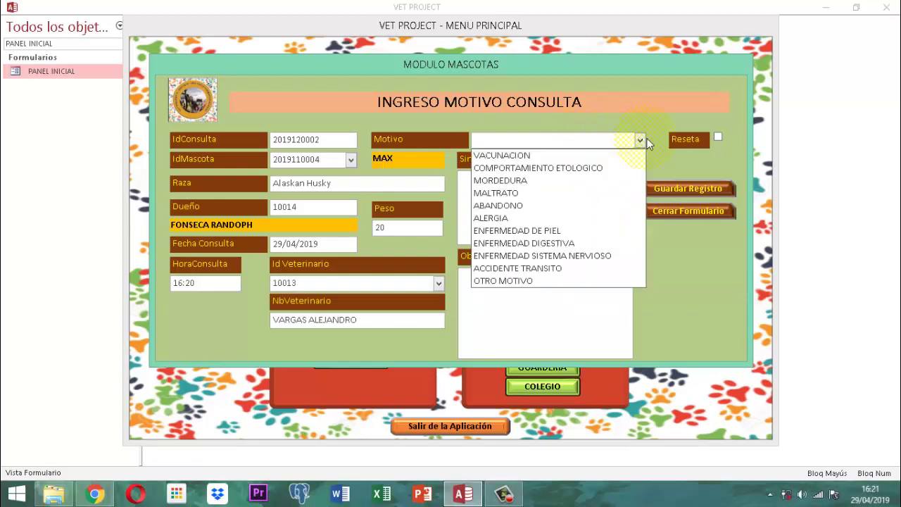
left_click(507, 181)
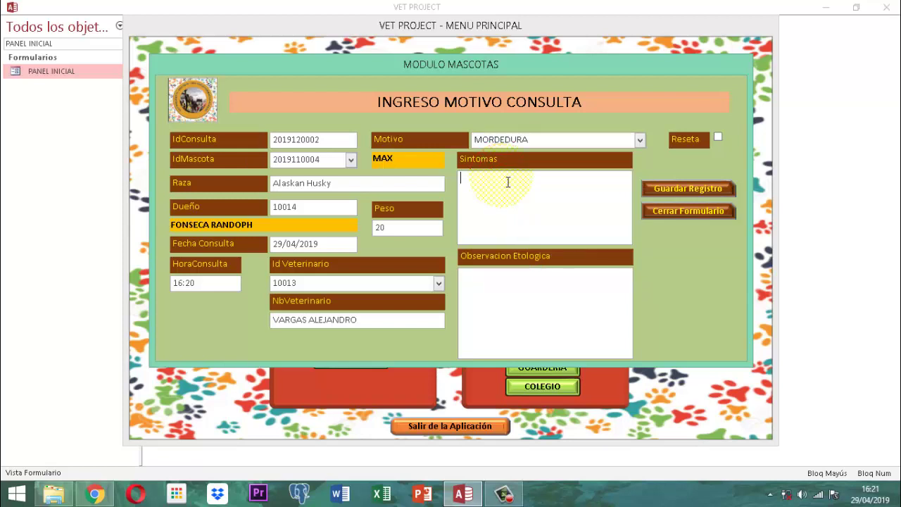
type("DE UN PITT BULL")
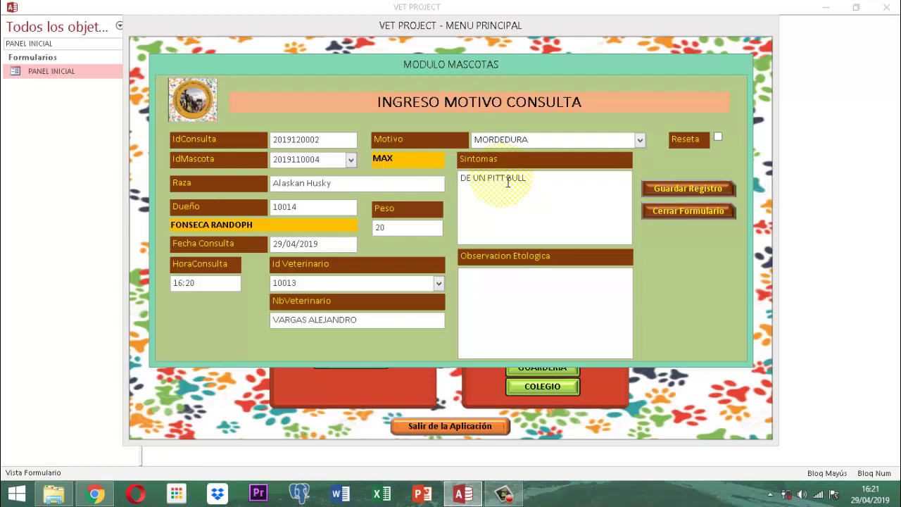
type(" QUE TIENE RABIA")
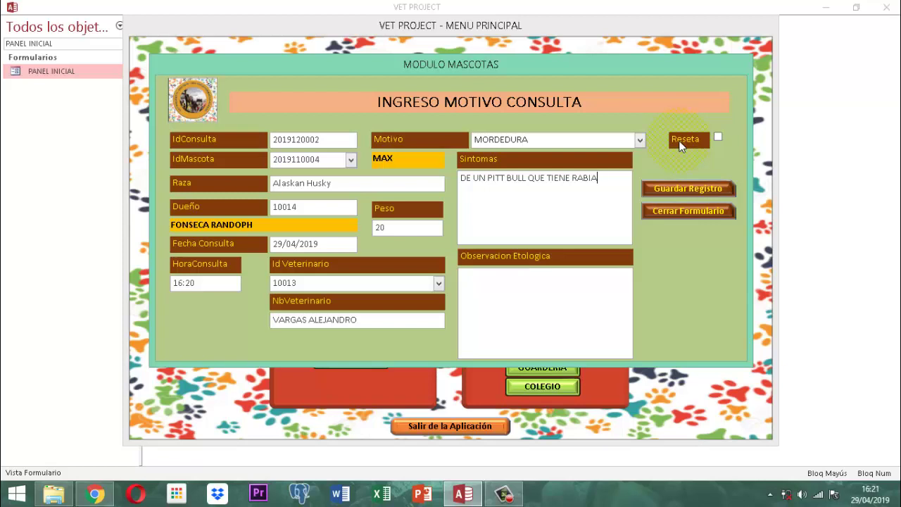
Request saving the new consultation but answer No to recording it, and close the pets menu
left_click(679, 187)
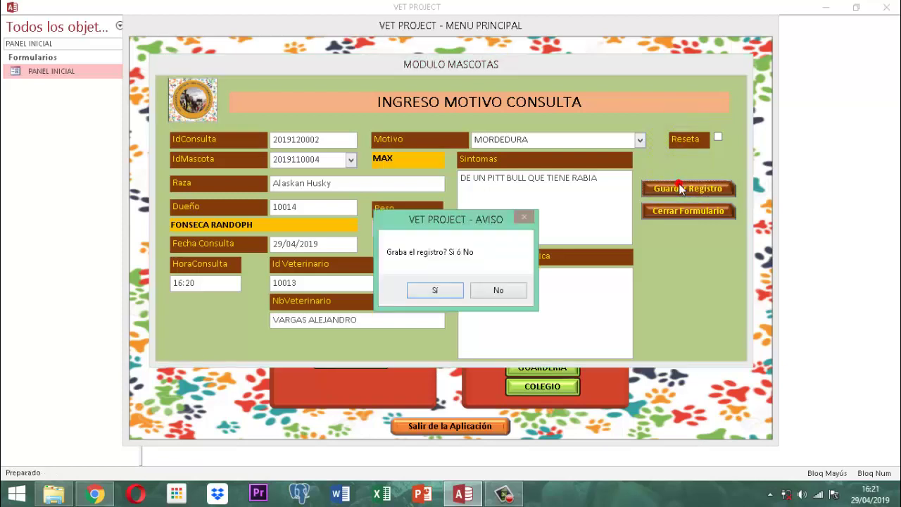
left_click(509, 290)
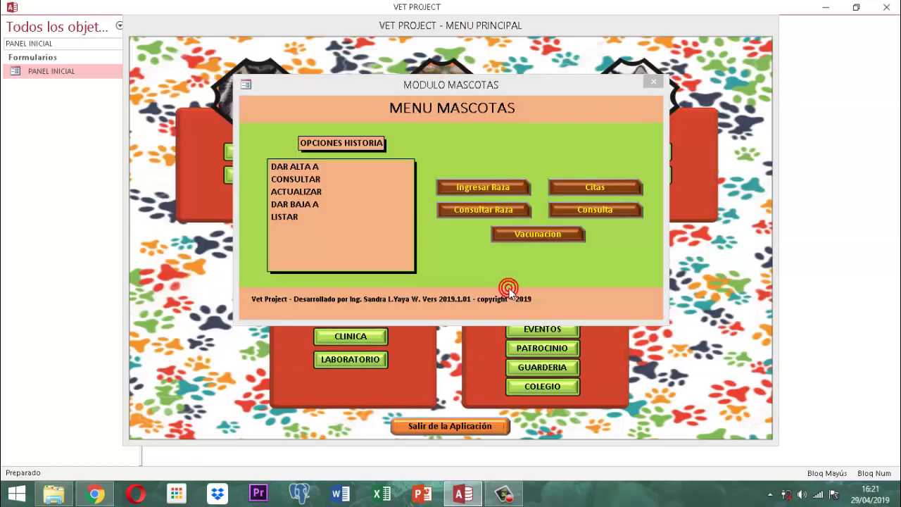
left_click(652, 83)
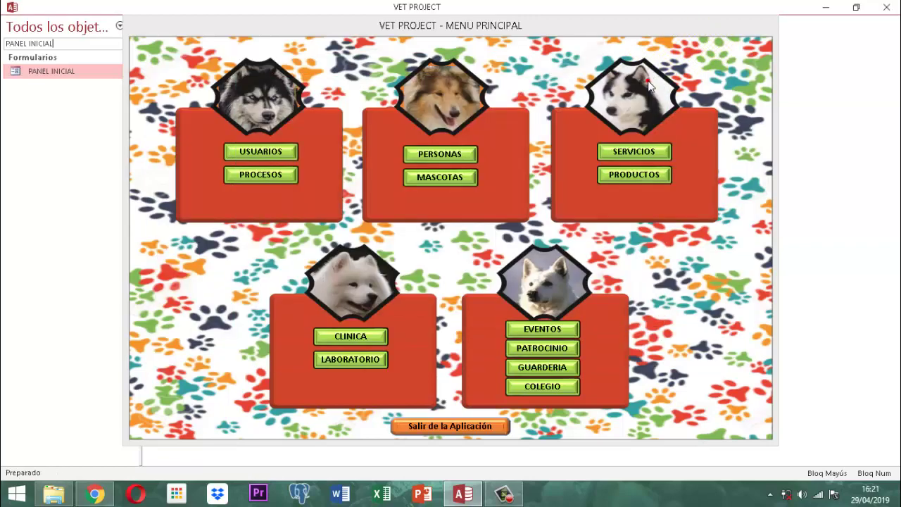
Activate the options ribbon from the PROCESOS module by entering the access password, and close the module and the main menu
left_click(277, 174)
left_click(447, 128)
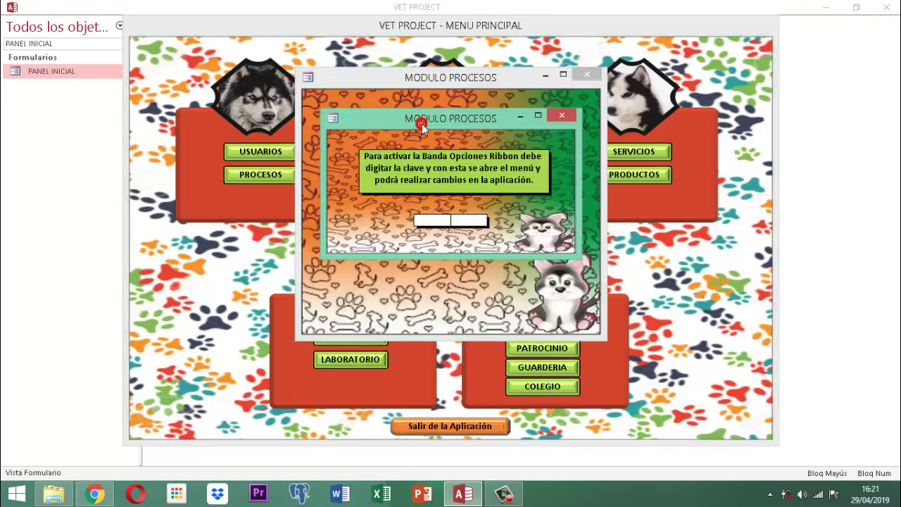
type("*******")
key("Return")
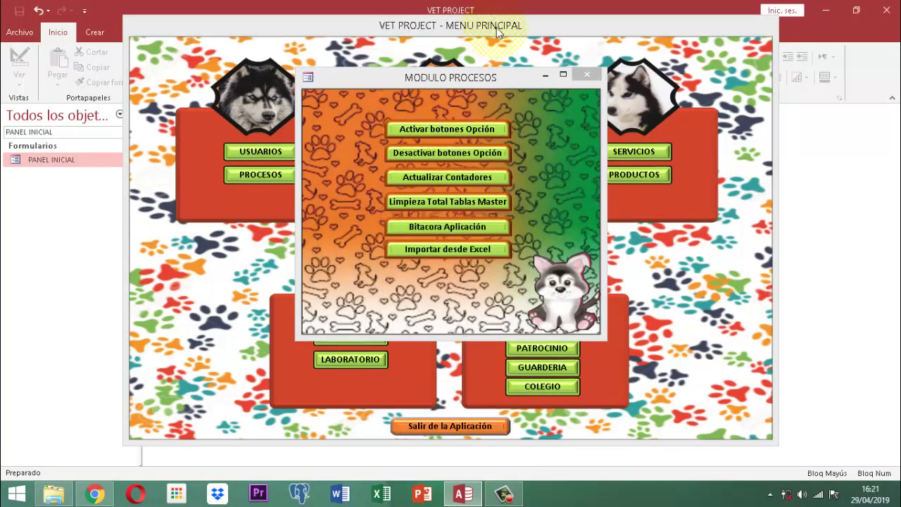
left_click(586, 74)
right_click(550, 30)
left_click(582, 53)
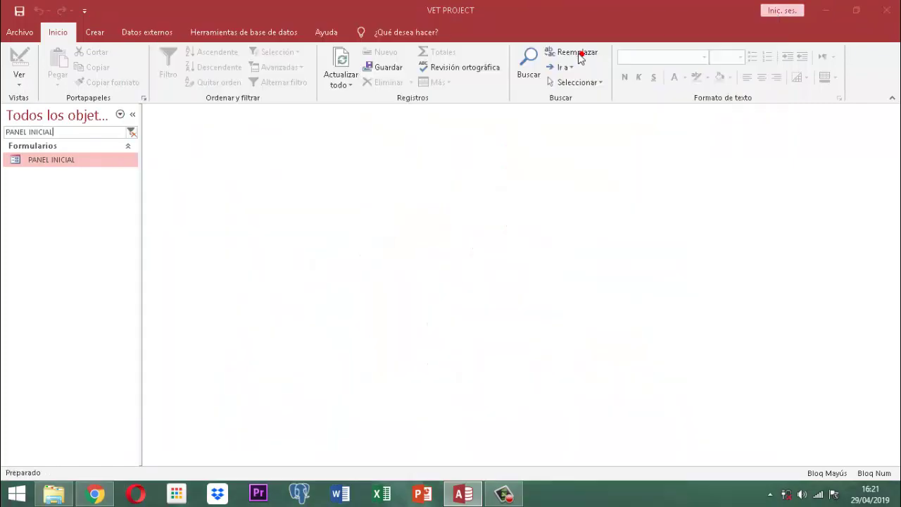
Filter the database objects by MASCOTA and check the saved records in the Mmascota_consultas table, closing it when done
double_click(61, 133)
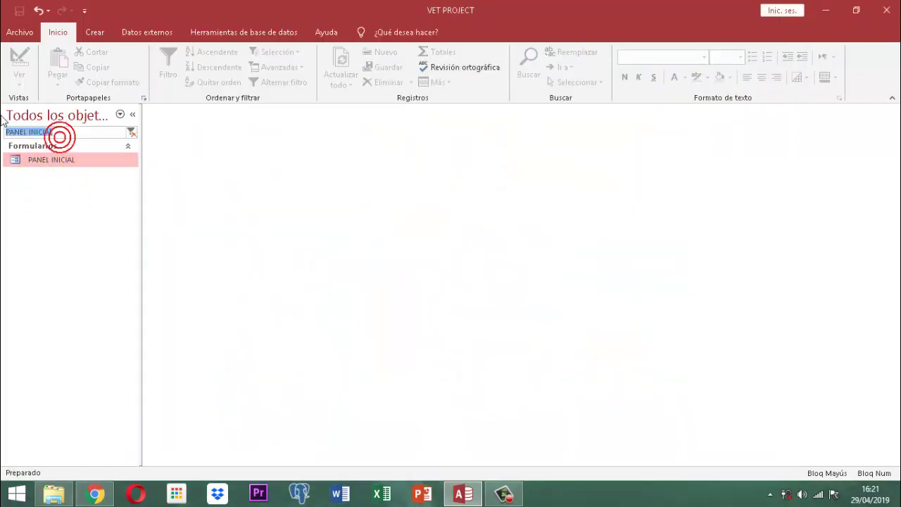
type("MASCOTA")
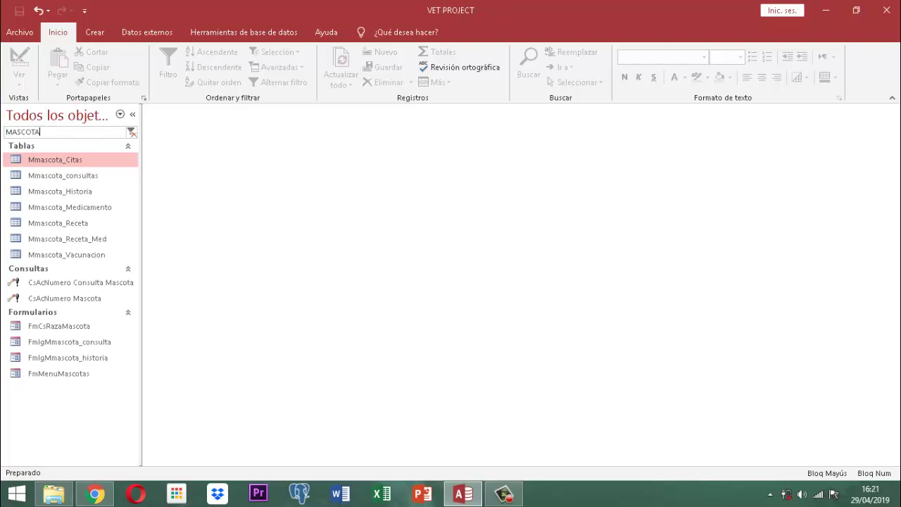
double_click(66, 175)
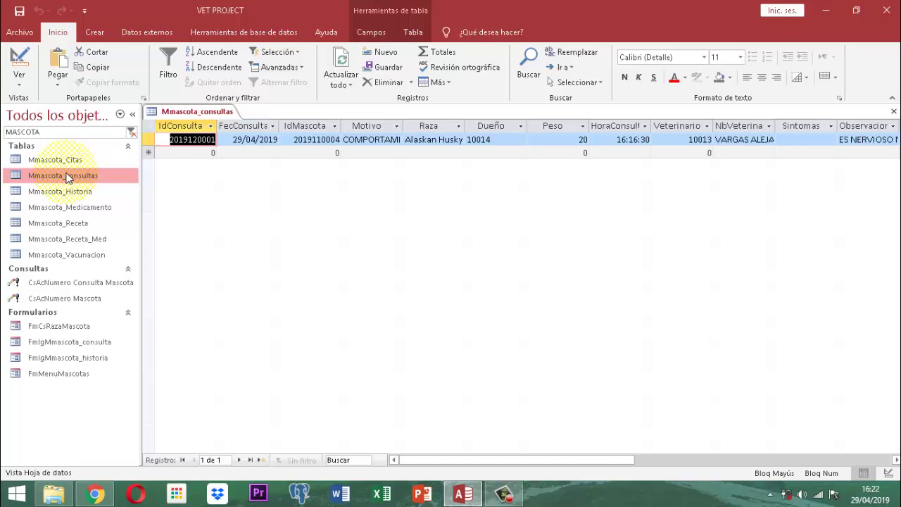
right_click(195, 122)
left_click(200, 140)
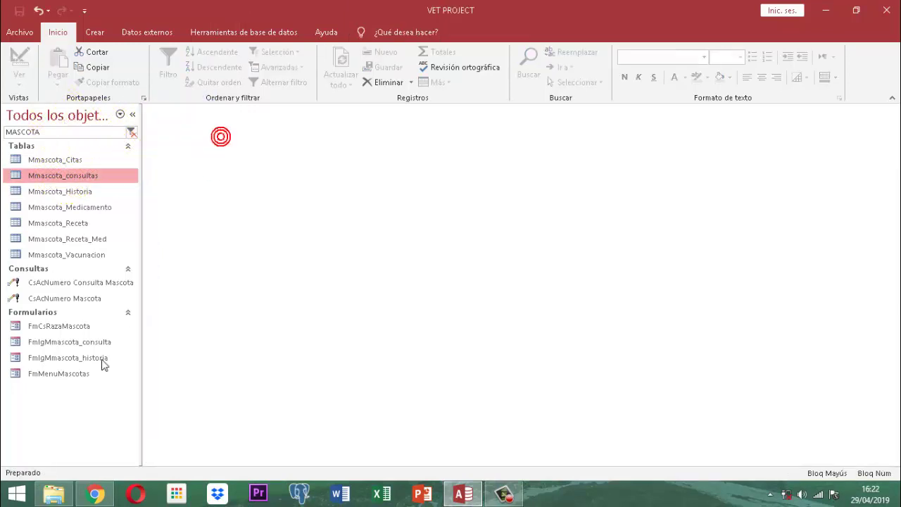
Open the FmMenuMascotas form
double_click(70, 373)
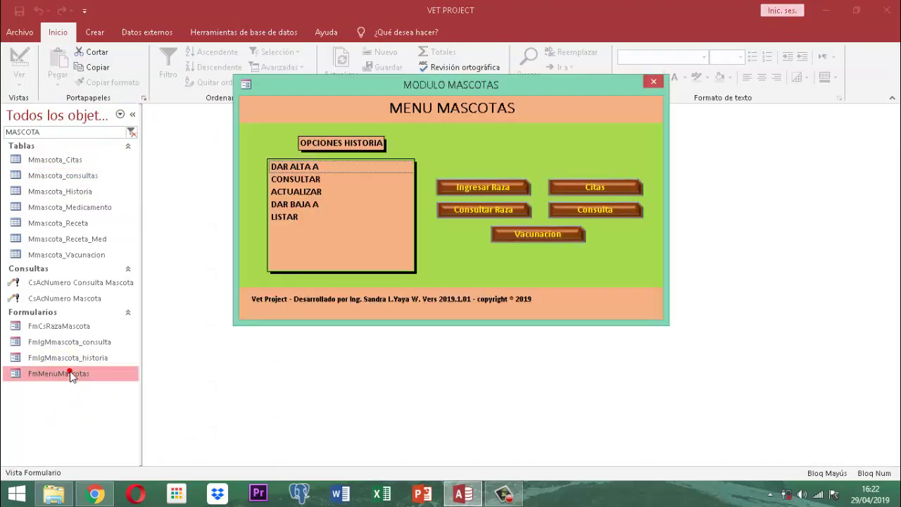